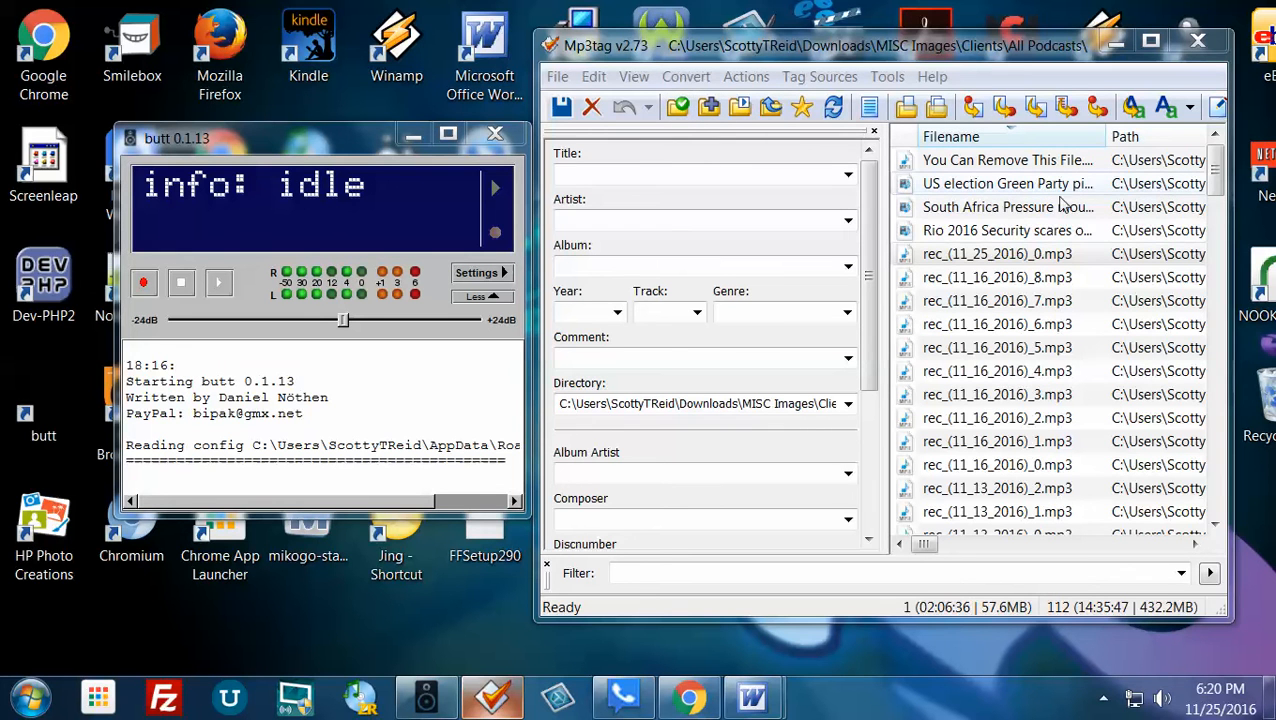
Move rec_(11_25_2016)_0.mp3 to the 2016 folder under Clients > Black Talk Radio News > Programs
{"action": "left_click", "coordinate": [983, 258]}
{"action": "left_click", "coordinate": [906, 261]}
{"action": "right_click", "coordinate": [906, 259]}
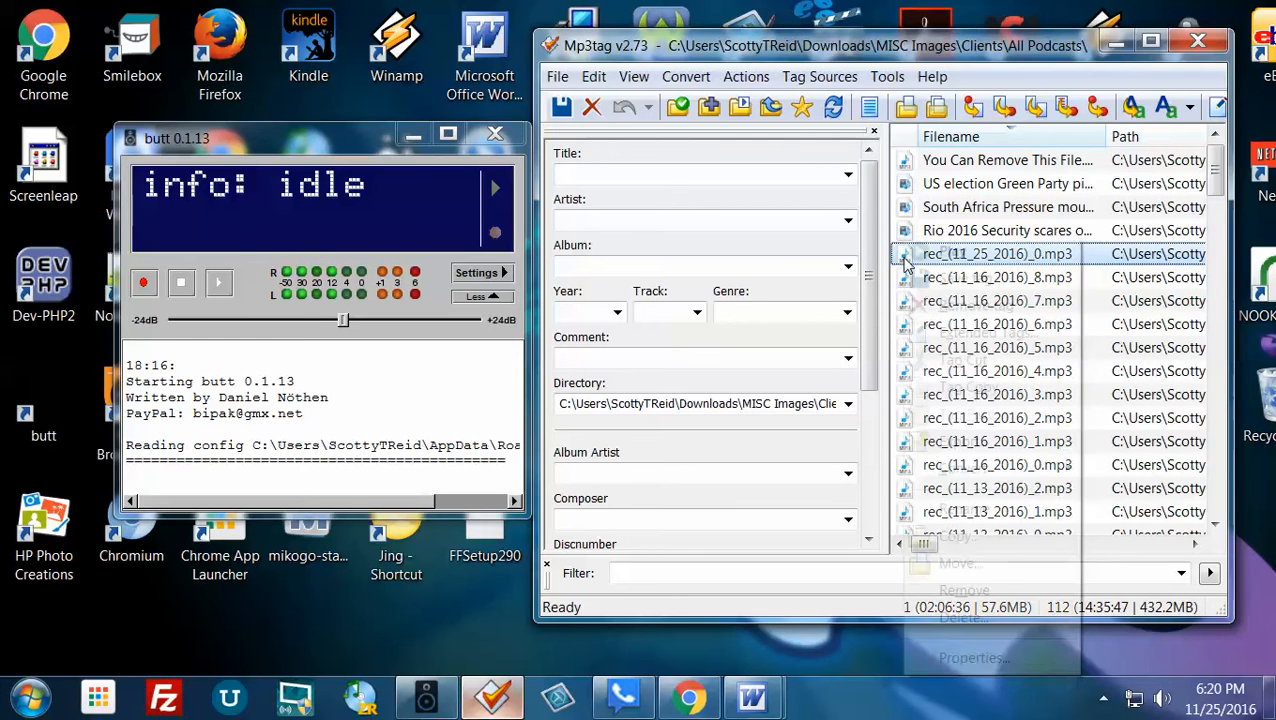
{"action": "left_click", "coordinate": [977, 568]}
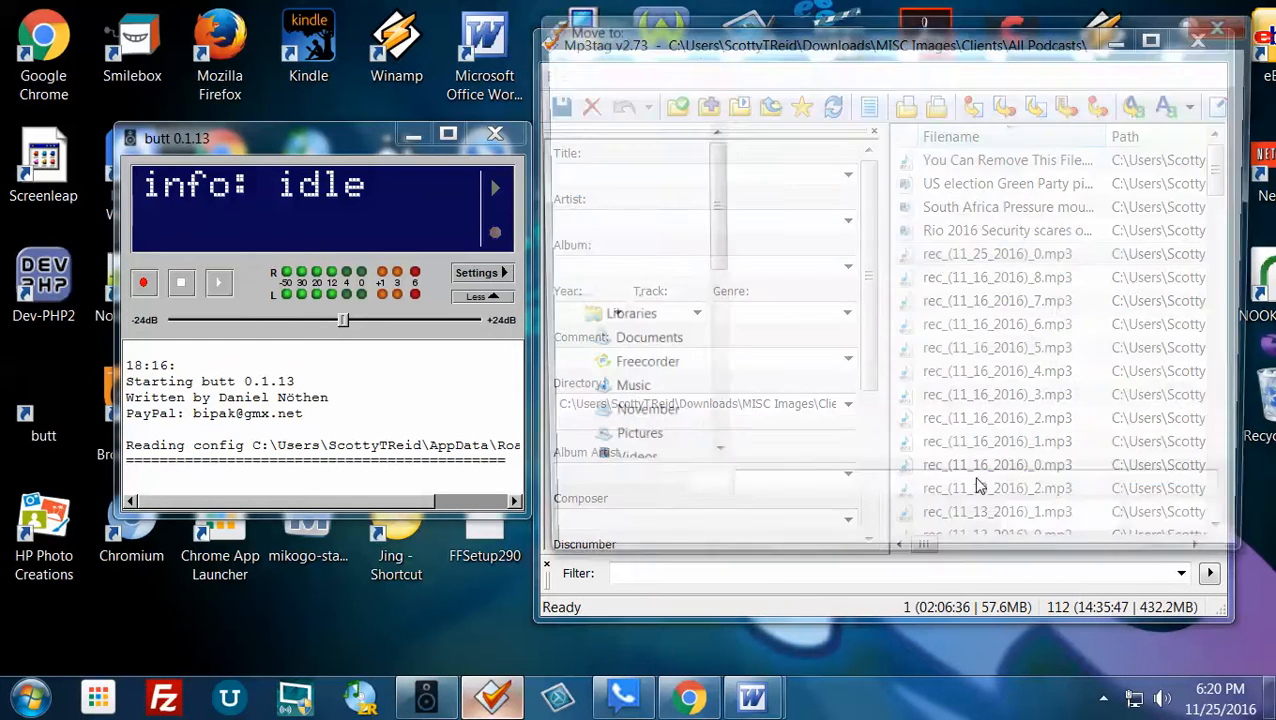
{"action": "left_click", "coordinate": [650, 63]}
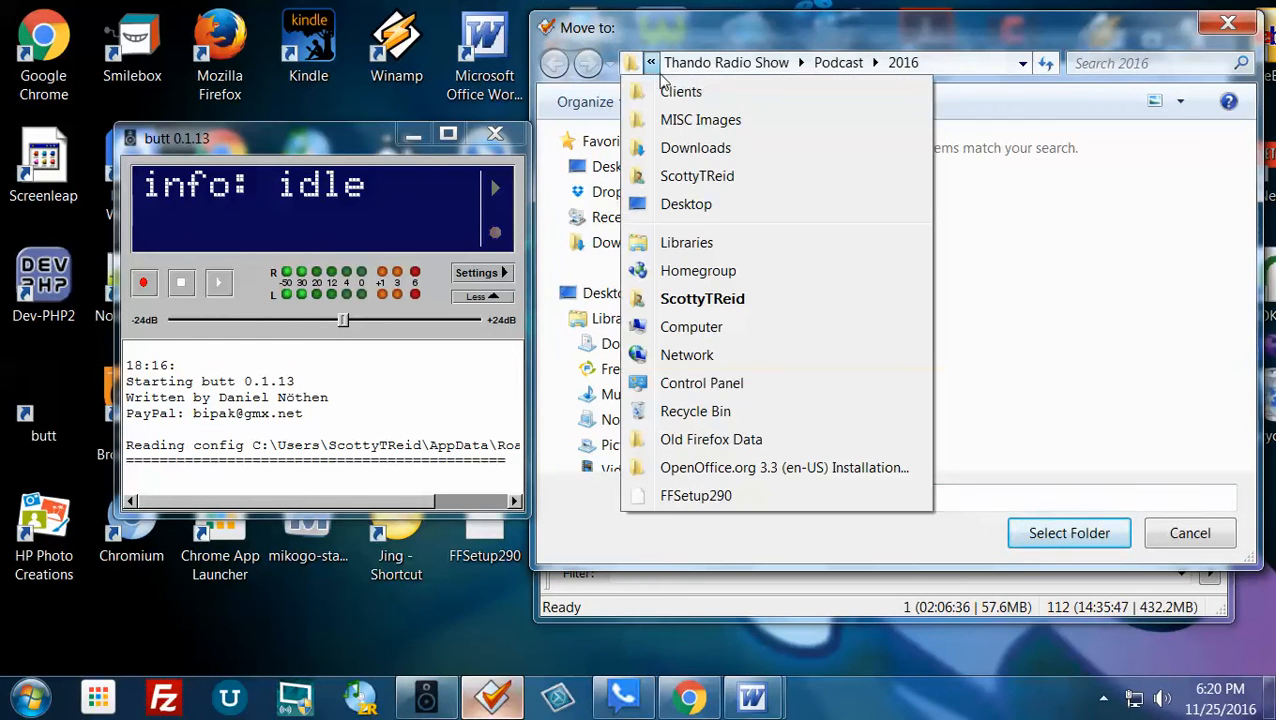
{"action": "left_click", "coordinate": [686, 92]}
{"action": "left_click", "coordinate": [918, 63]}
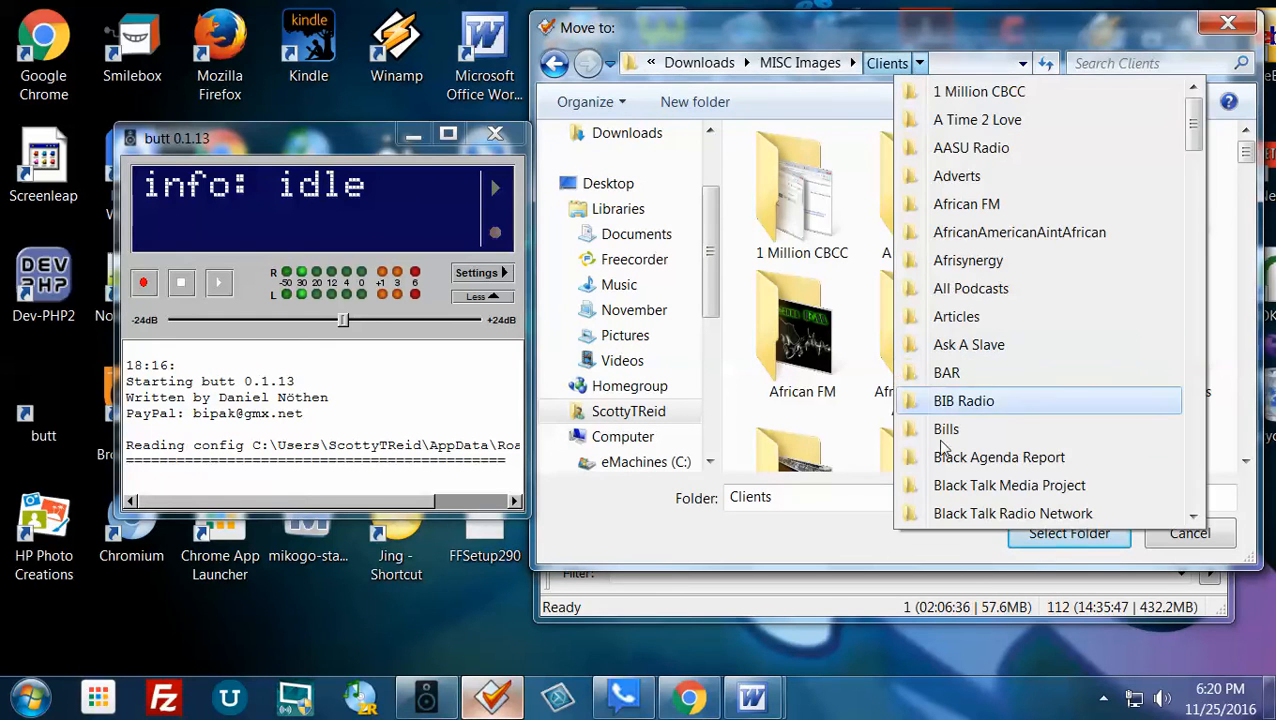
{"action": "scroll", "coordinate": [960, 430], "scroll_direction": "down", "scroll_amount": 2}
{"action": "left_click", "coordinate": [970, 373]}
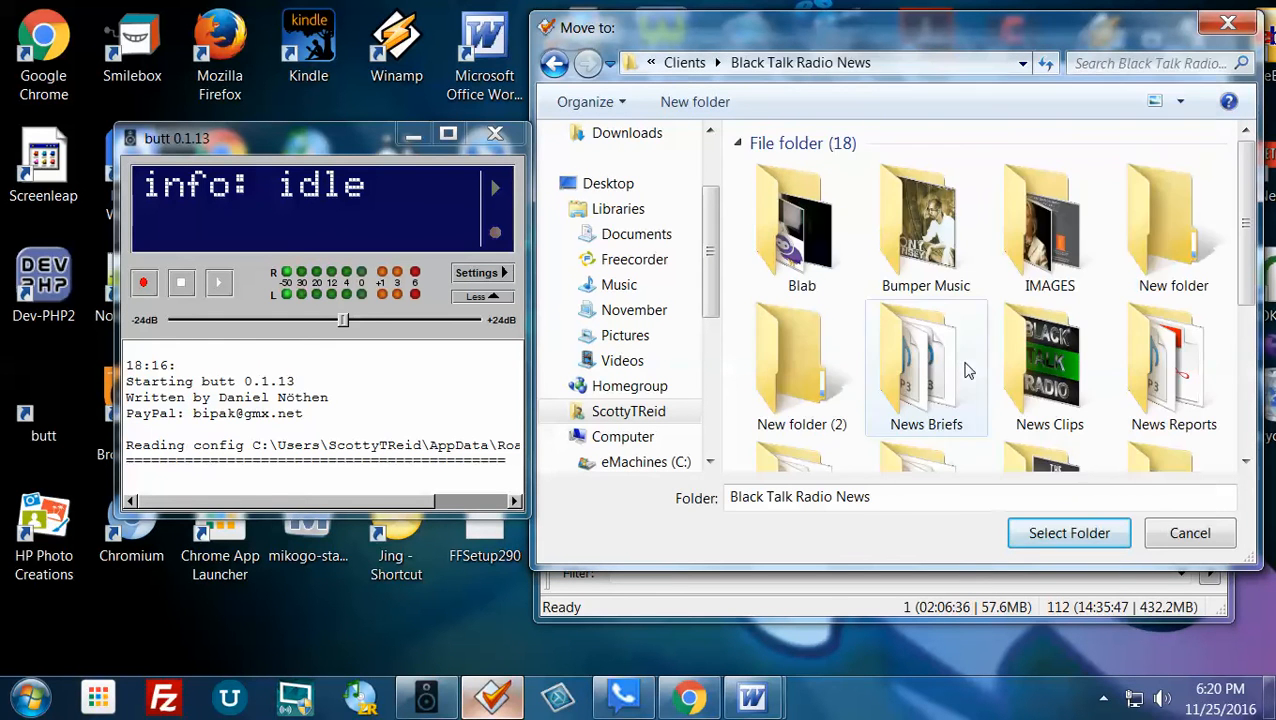
{"action": "left_click", "coordinate": [882, 63]}
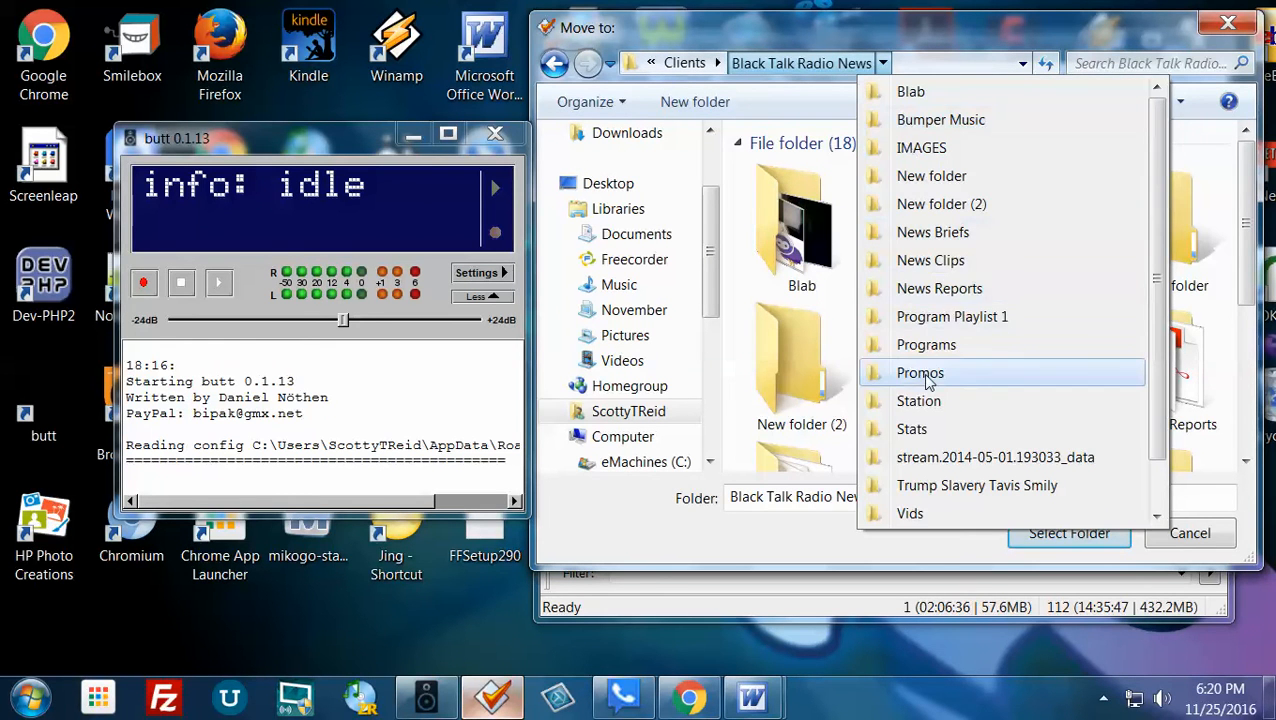
{"action": "left_click", "coordinate": [940, 344]}
{"action": "left_click", "coordinate": [806, 199]}
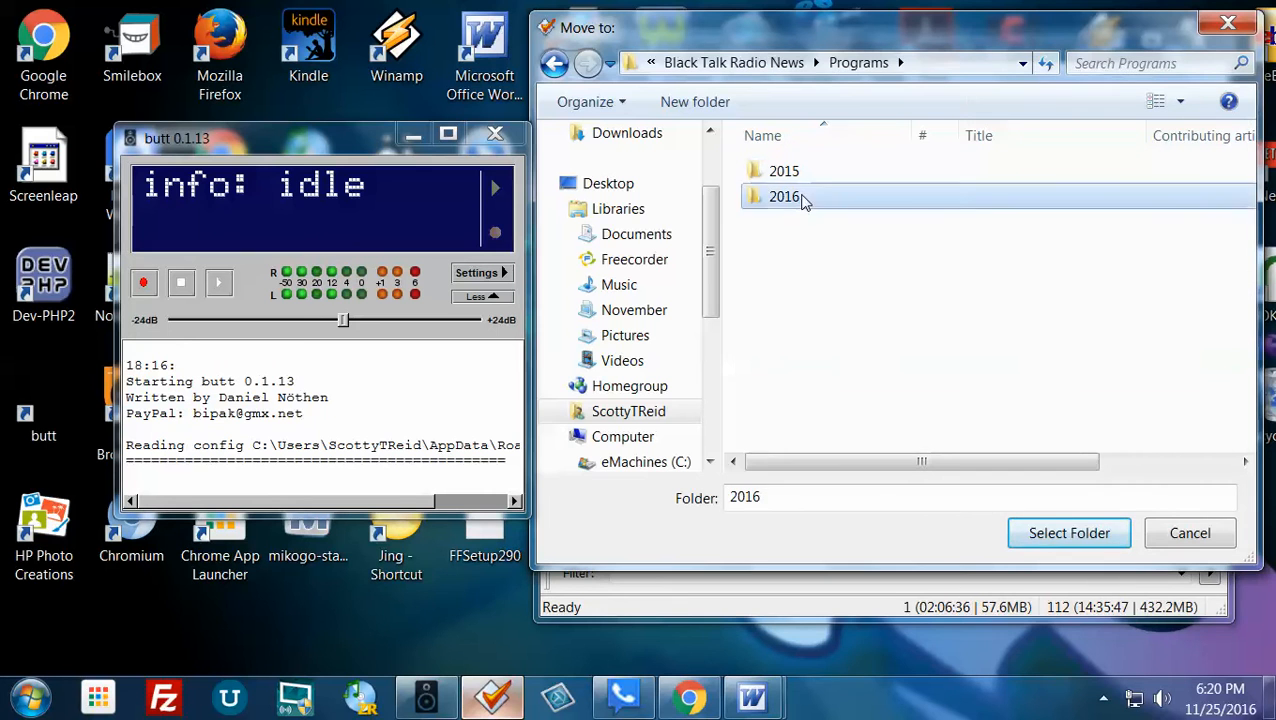
{"action": "double_click", "coordinate": [806, 199]}
{"action": "left_click", "coordinate": [1082, 533]}
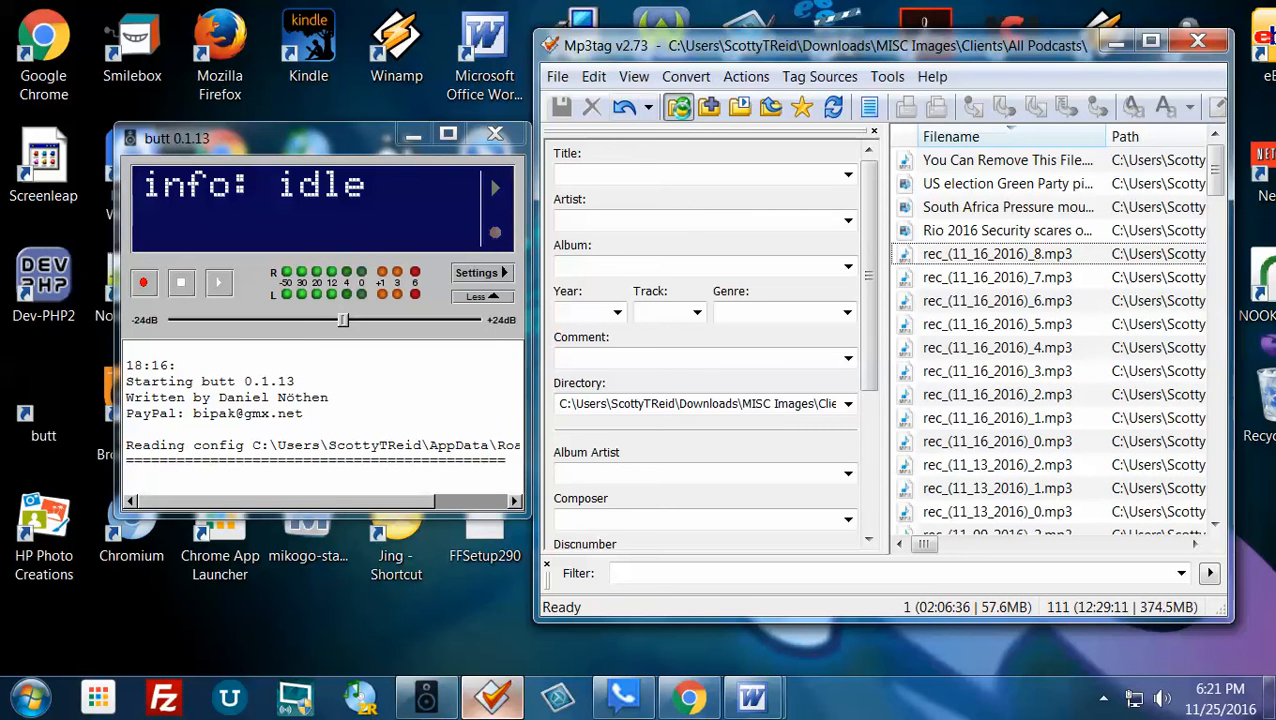
Load the audio files from the Clients > Black Talk Radio News > Programs > 2016 directory
{"action": "left_click", "coordinate": [677, 106]}
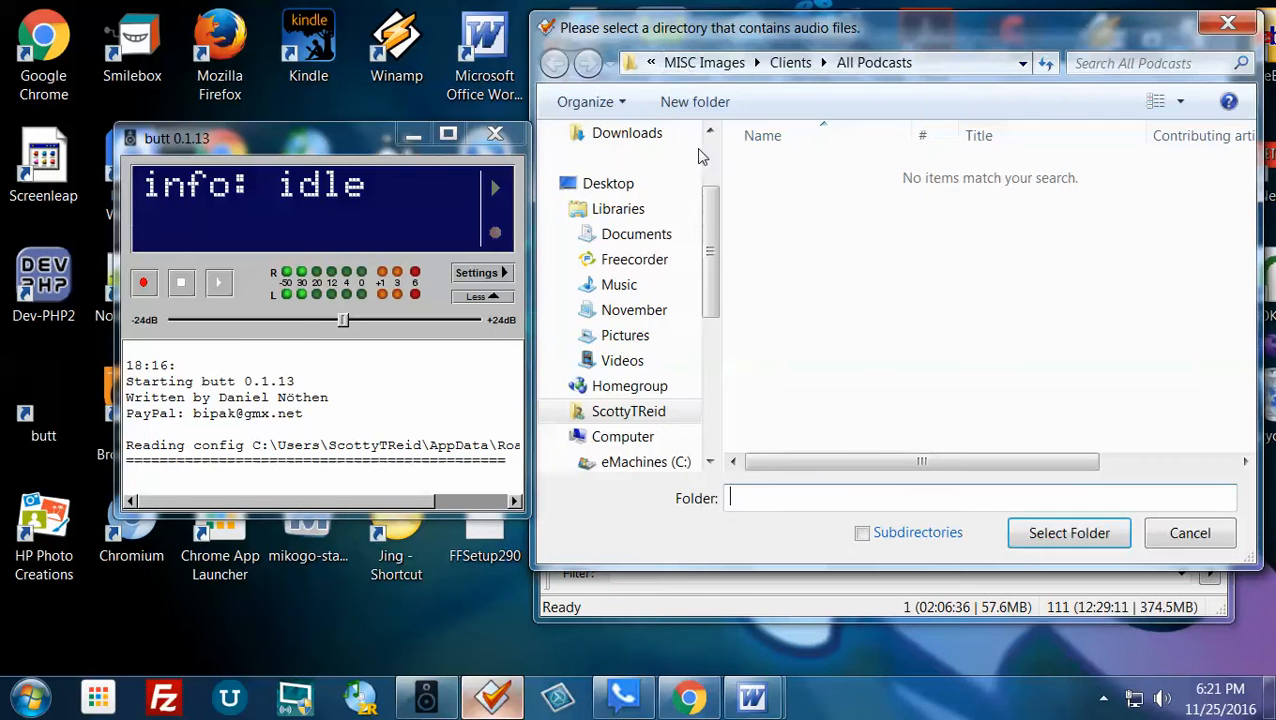
{"action": "left_click", "coordinate": [823, 62]}
{"action": "scroll", "coordinate": [865, 300], "scroll_direction": "down", "scroll_amount": 4}
{"action": "scroll", "coordinate": [860, 295], "scroll_direction": "down", "scroll_amount": 4}
{"action": "scroll", "coordinate": [858, 290], "scroll_direction": "up", "scroll_amount": 6}
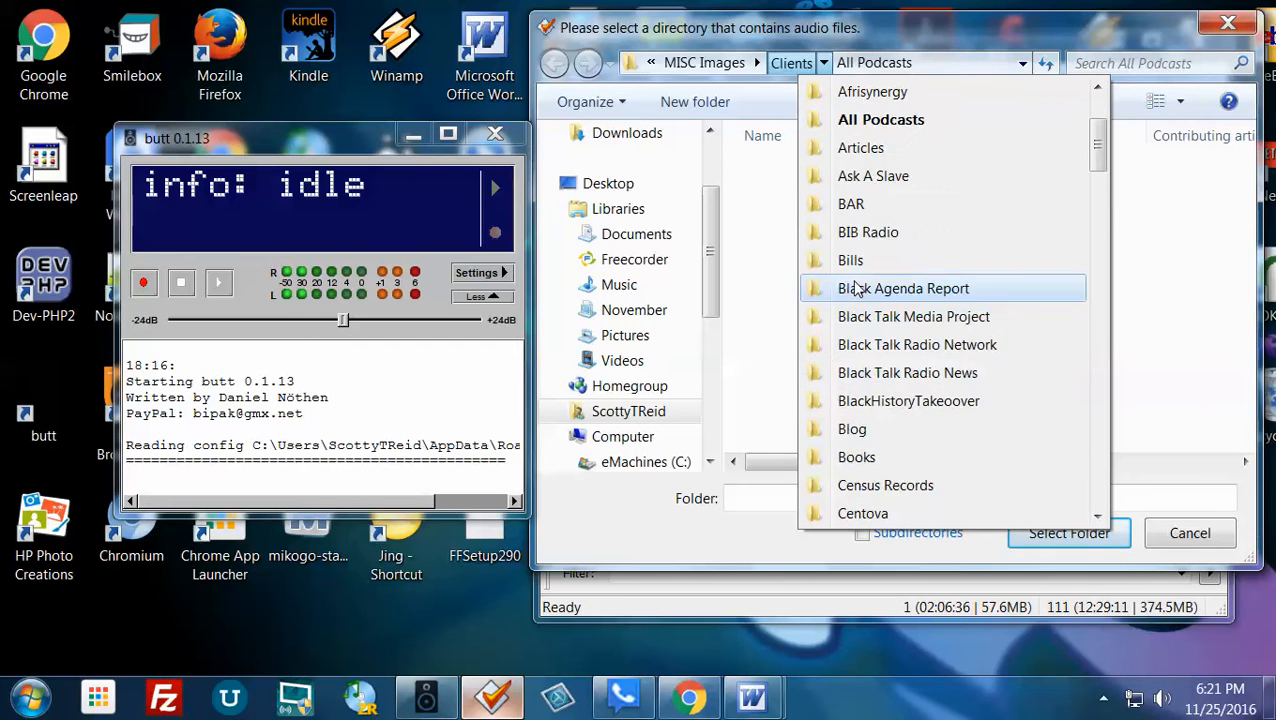
{"action": "left_click", "coordinate": [876, 372]}
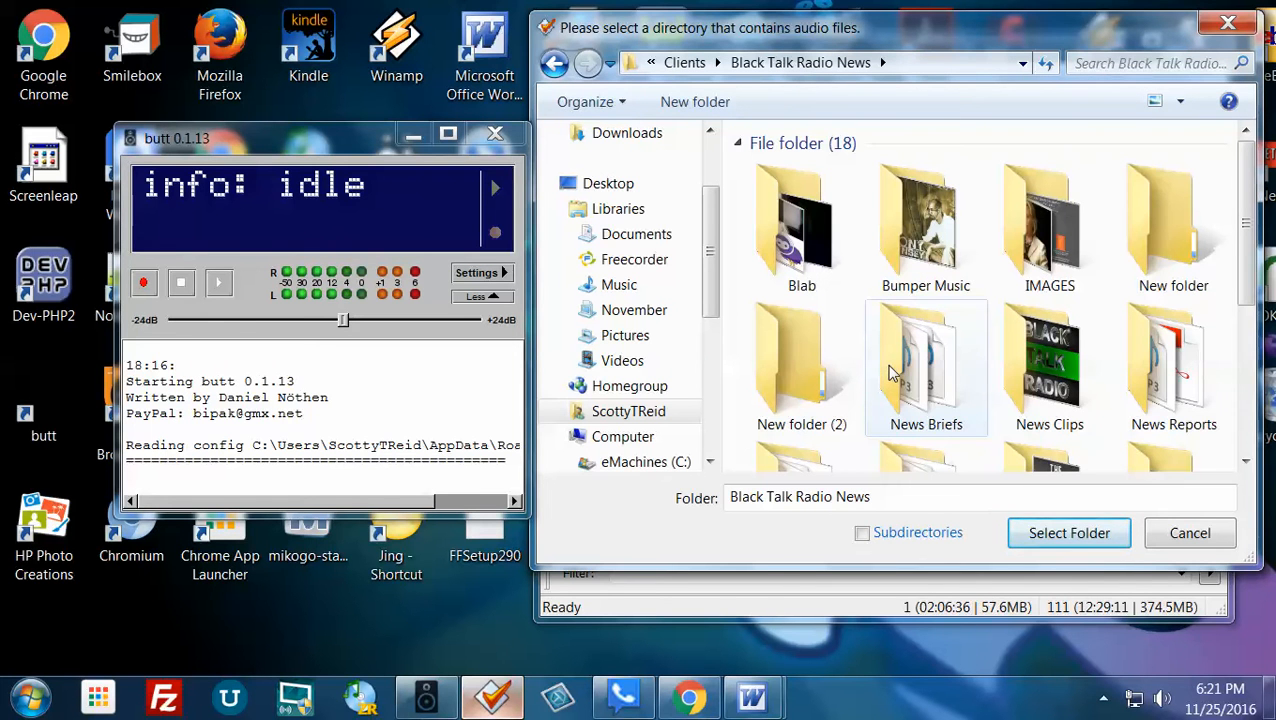
{"action": "mouse_move", "coordinate": [891, 372]}
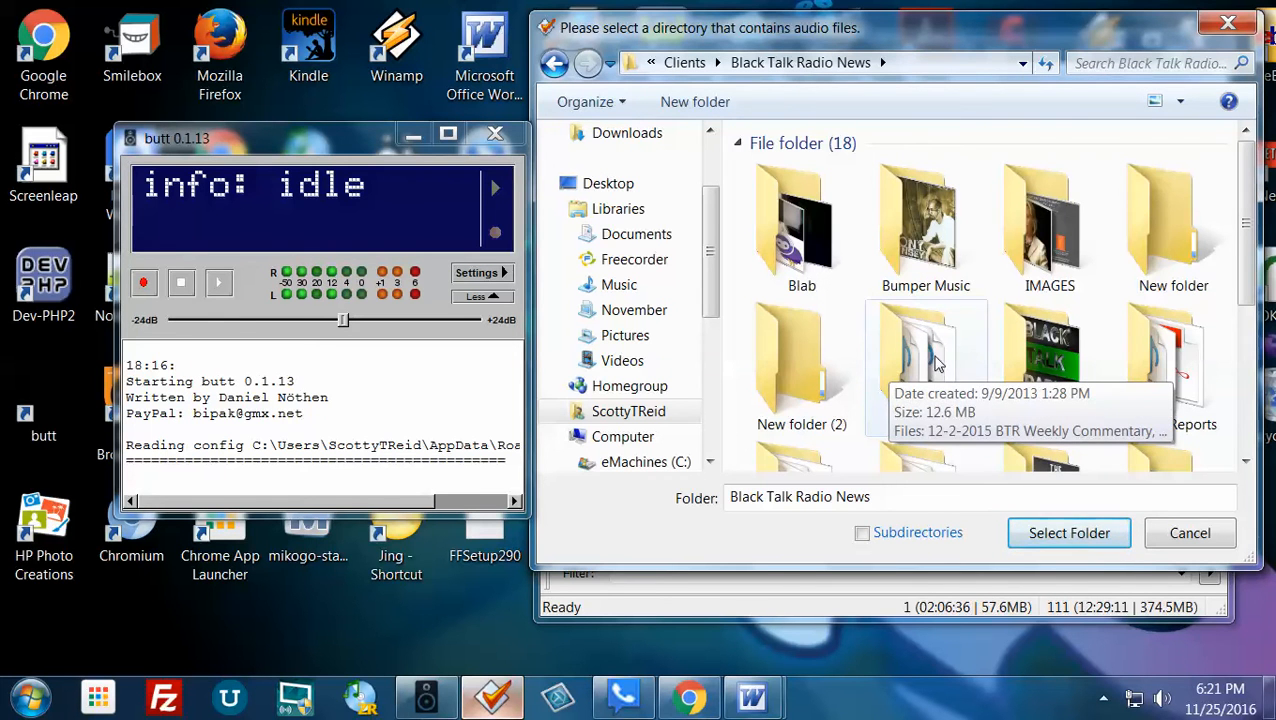
{"action": "left_click", "coordinate": [906, 344]}
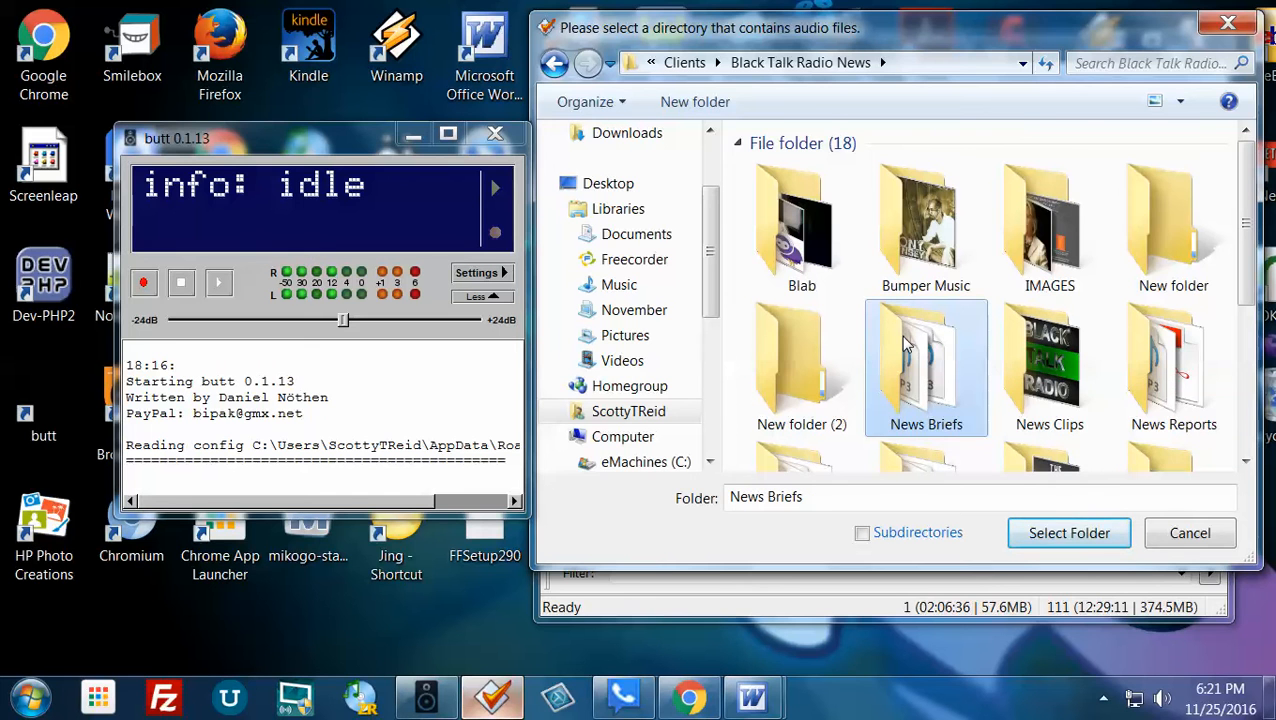
{"action": "scroll", "coordinate": [906, 344], "scroll_direction": "down", "scroll_amount": 1}
{"action": "scroll", "coordinate": [903, 341], "scroll_direction": "down", "scroll_amount": 1}
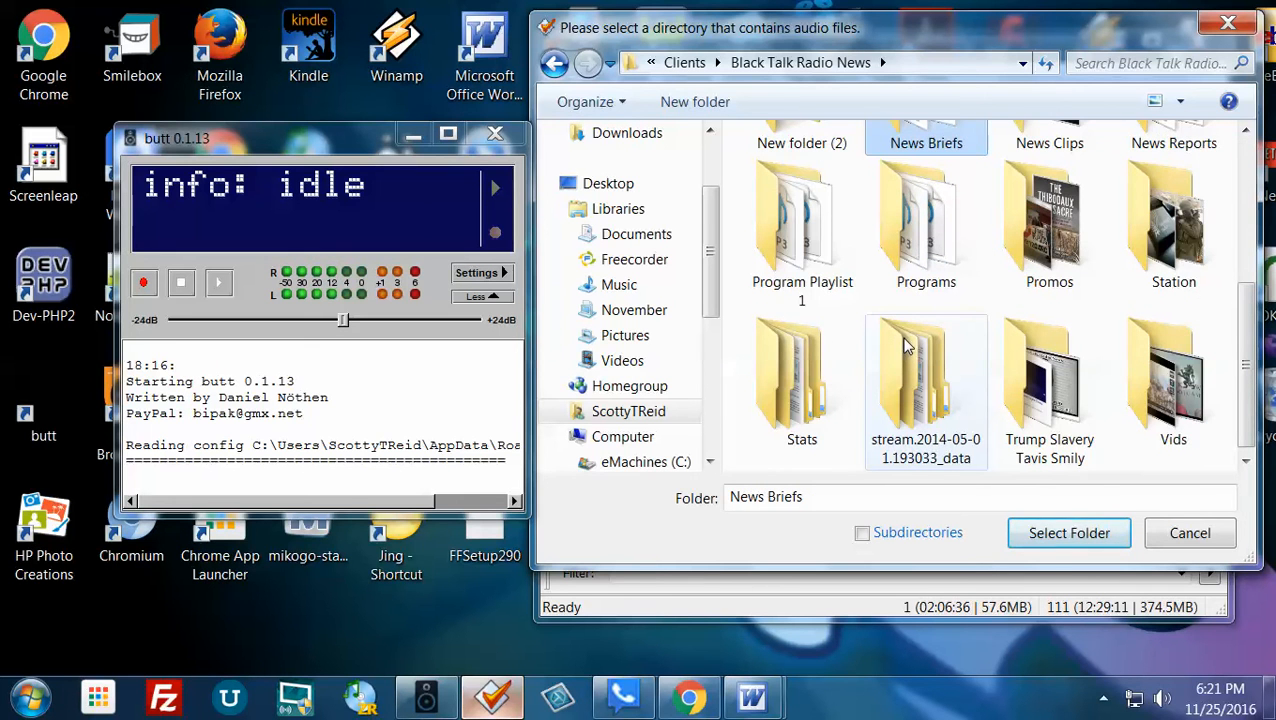
{"action": "double_click", "coordinate": [950, 252]}
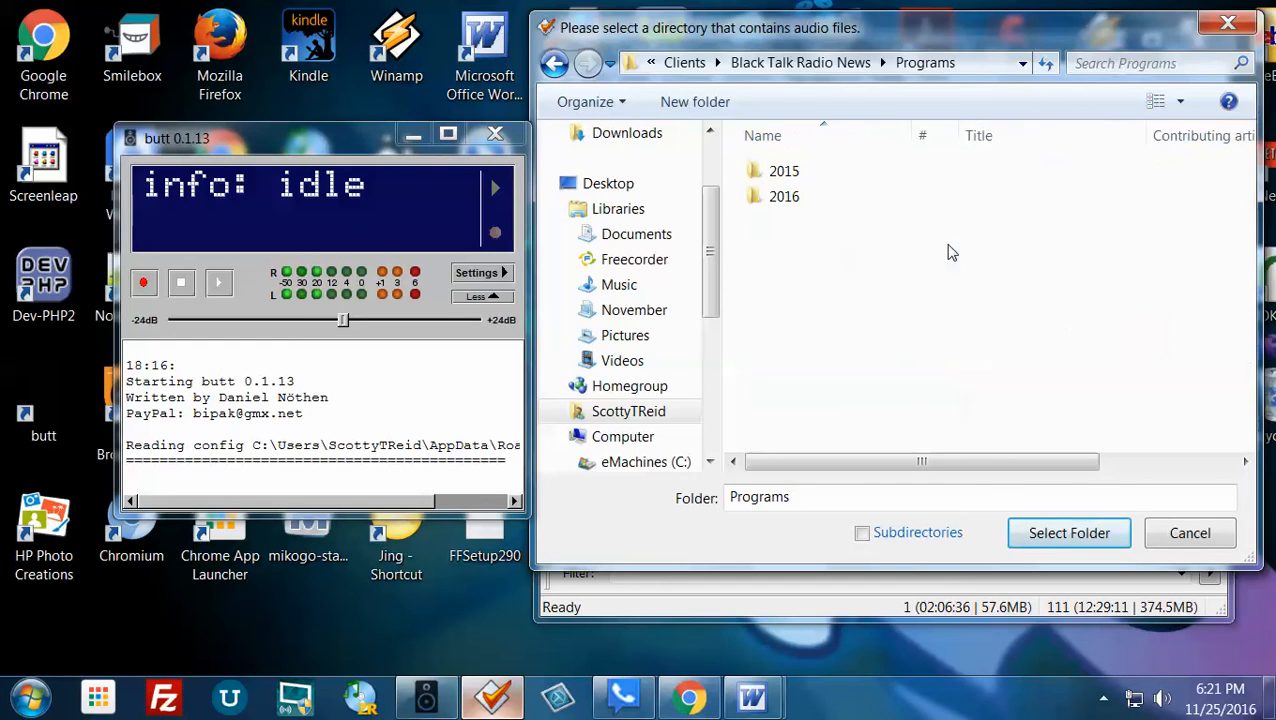
{"action": "double_click", "coordinate": [803, 197]}
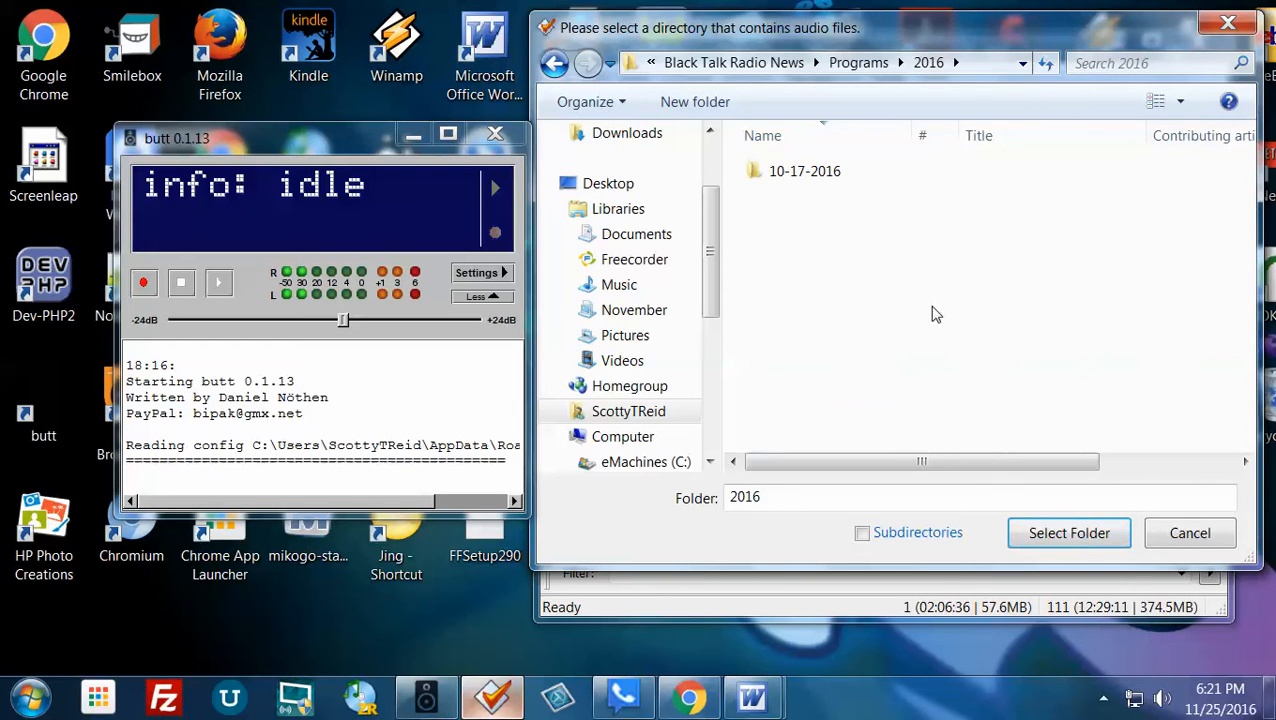
{"action": "left_click", "coordinate": [1075, 531]}
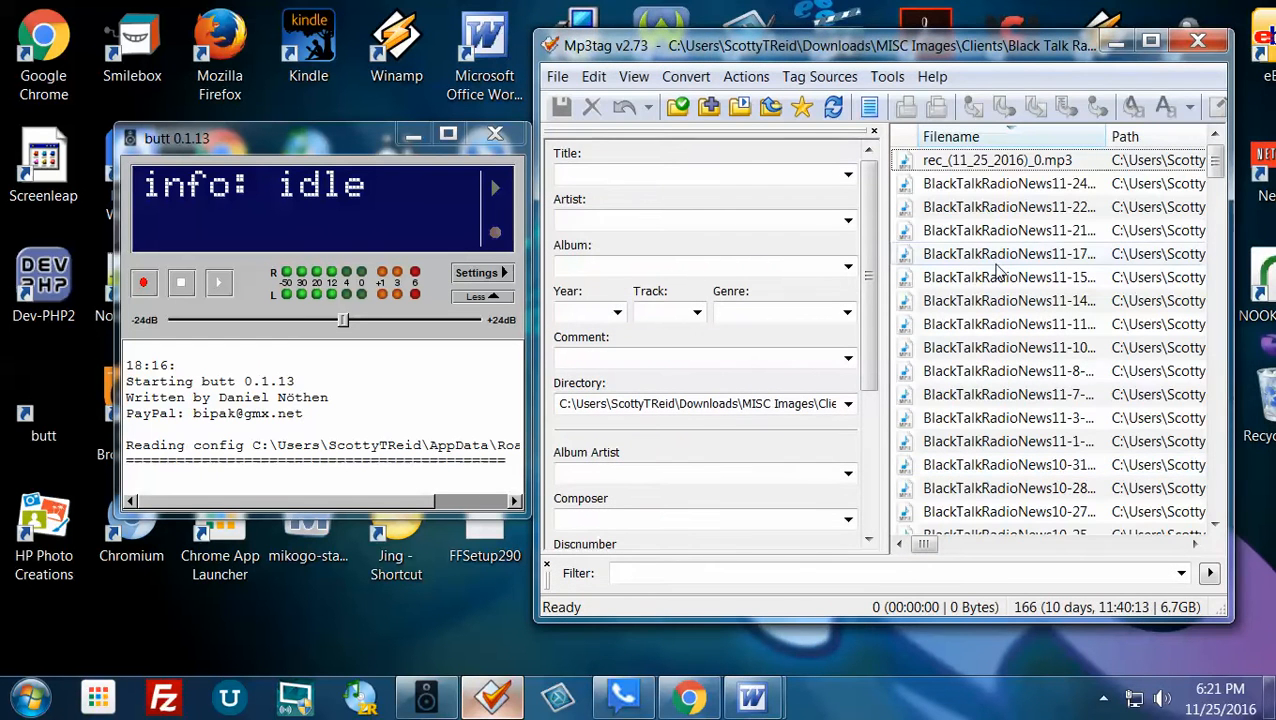
Copy the file name of the BlackTalkRadioNews11-24-2016 episode without its extension
{"action": "left_click", "coordinate": [975, 185]}
{"action": "right_click", "coordinate": [978, 188]}
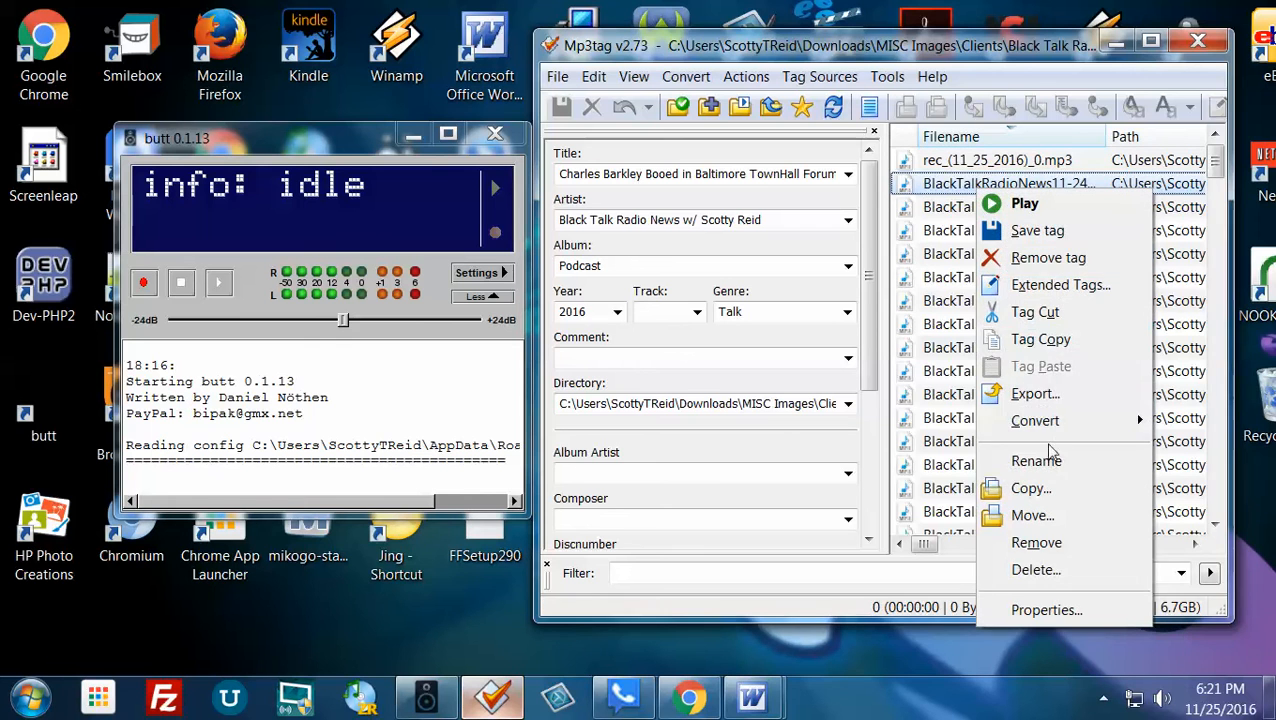
{"action": "left_click", "coordinate": [1052, 460]}
{"action": "right_click", "coordinate": [1010, 192]}
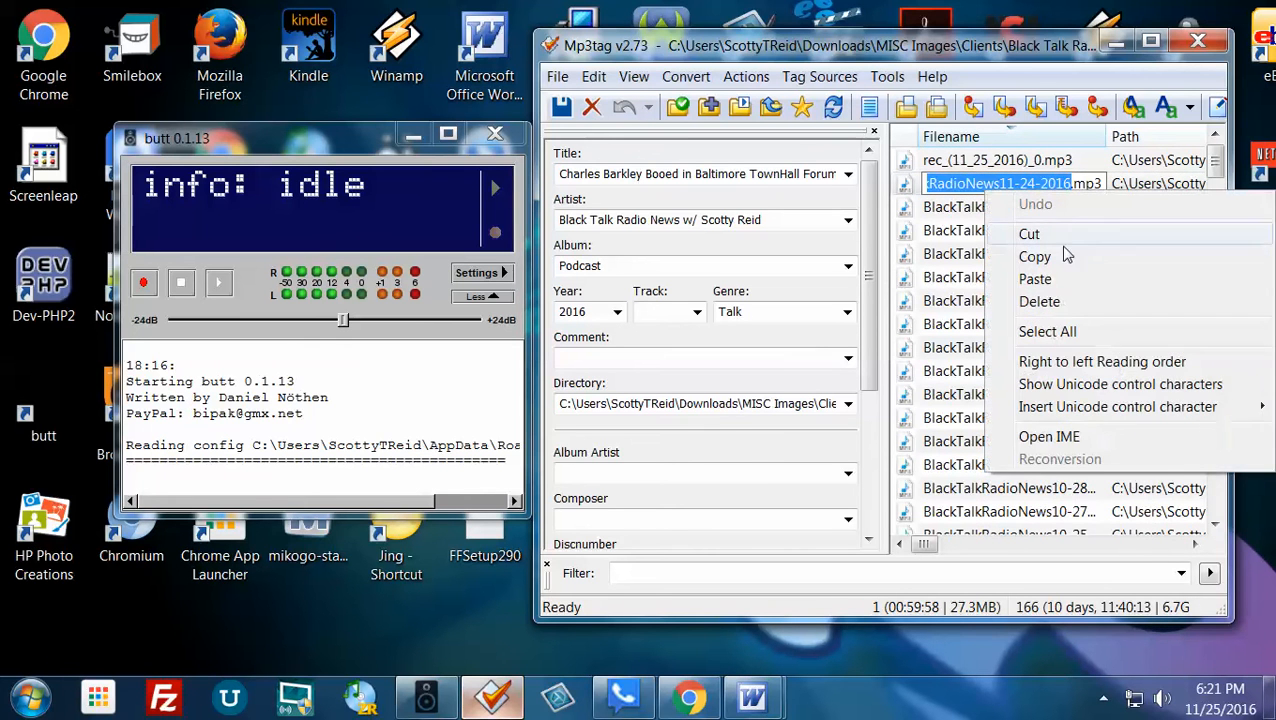
{"action": "left_click", "coordinate": [1030, 254]}
Rename rec_(11_25_2016)_0.mp3 to BlackTalkRadioNews11-25-2016.mp3, reusing the copied name with the day changed to 25
{"action": "right_click", "coordinate": [1005, 165]}
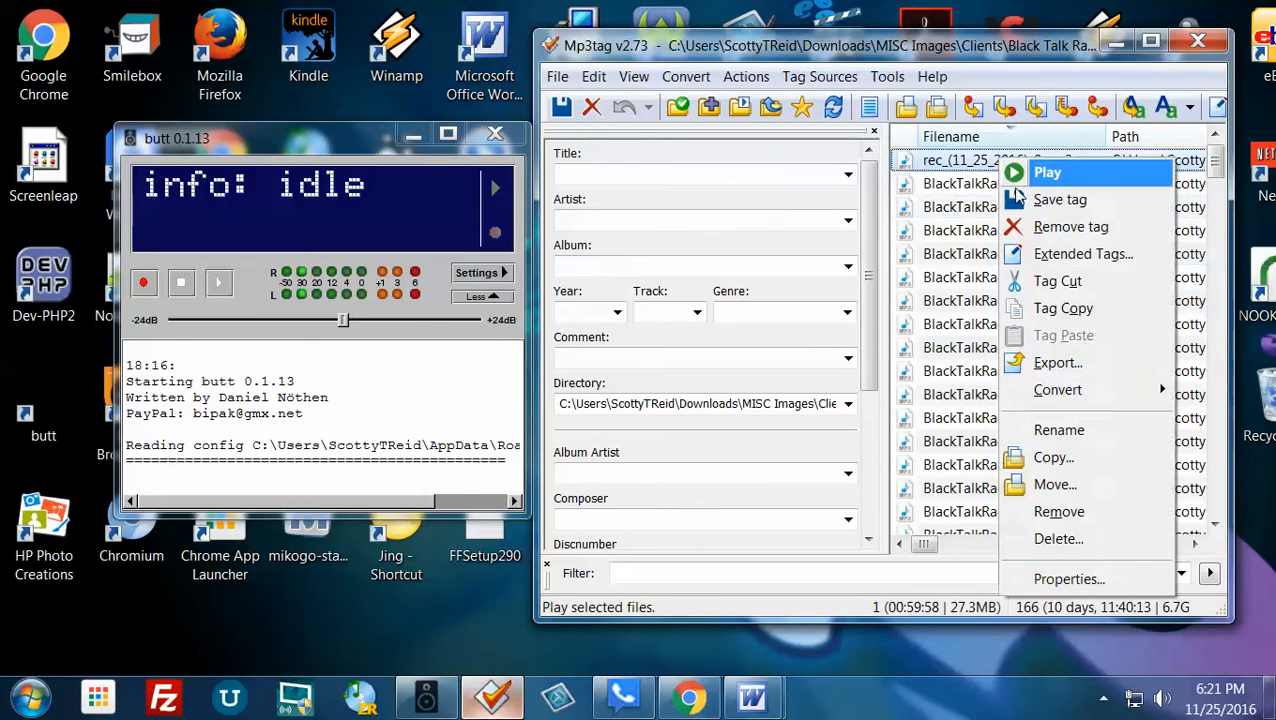
{"action": "left_click", "coordinate": [1058, 430]}
{"action": "right_click", "coordinate": [985, 165]}
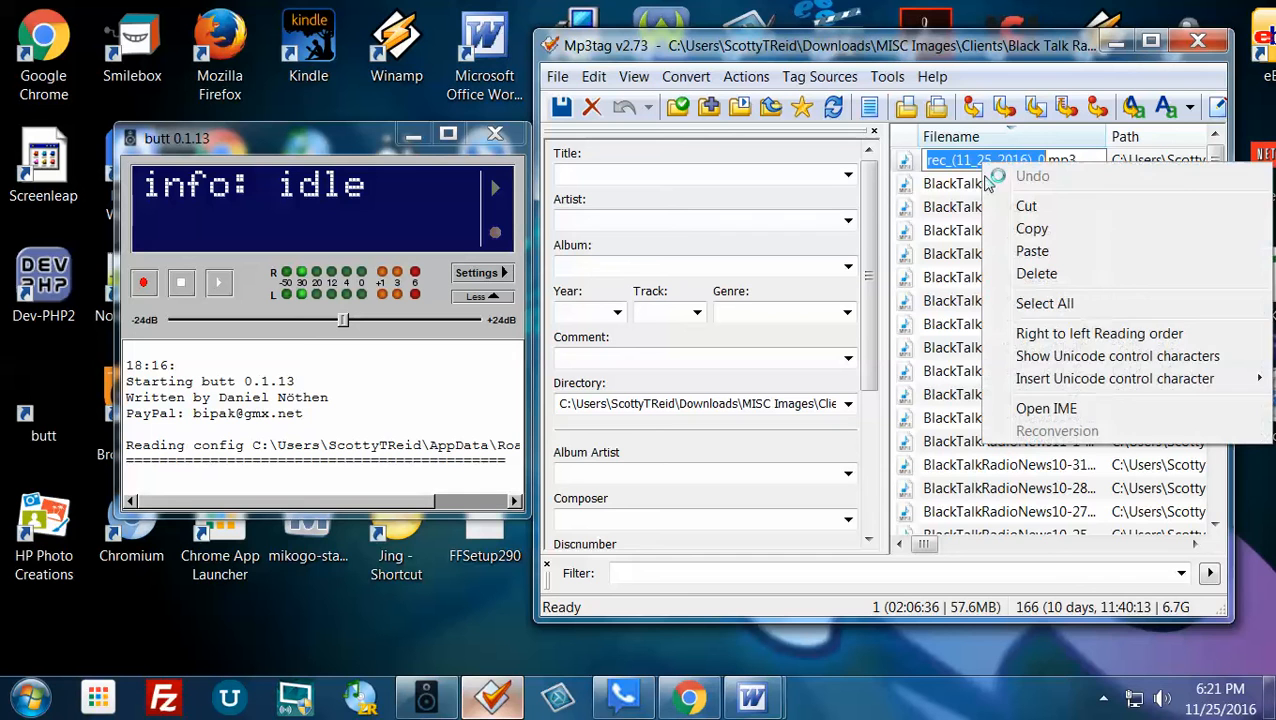
{"action": "left_click", "coordinate": [1111, 250]}
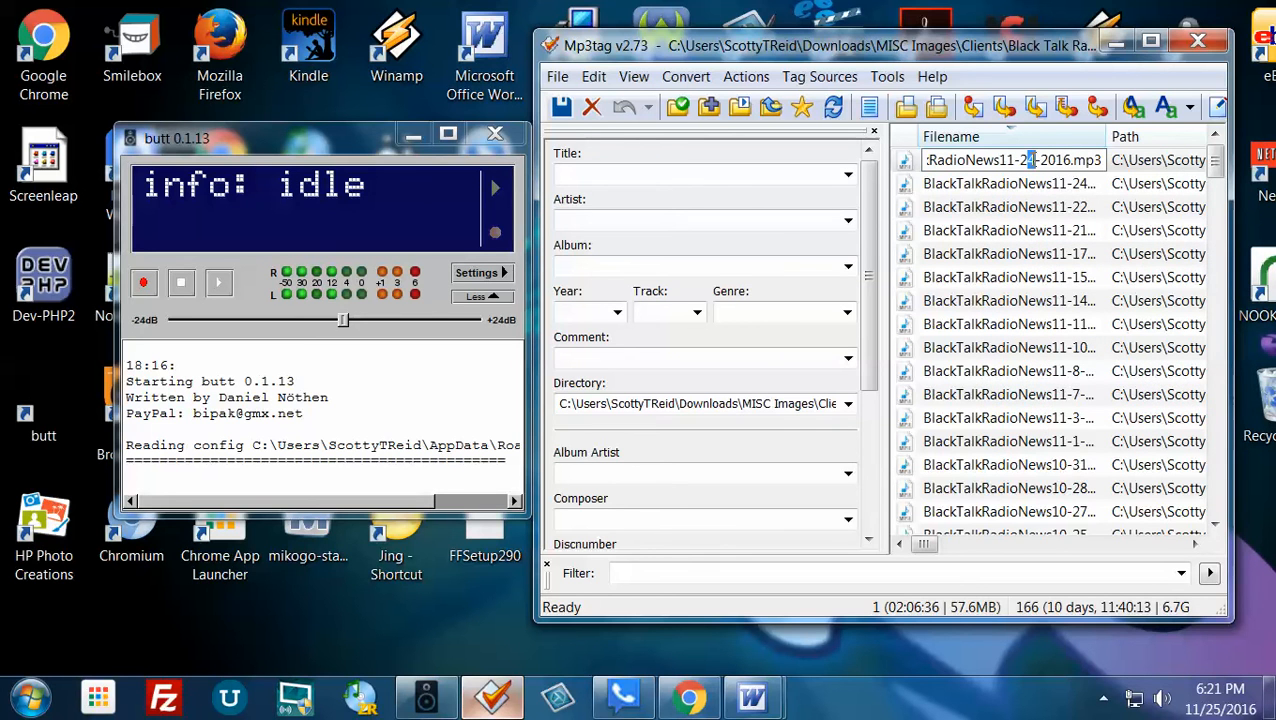
{"action": "type", "text": "5"}
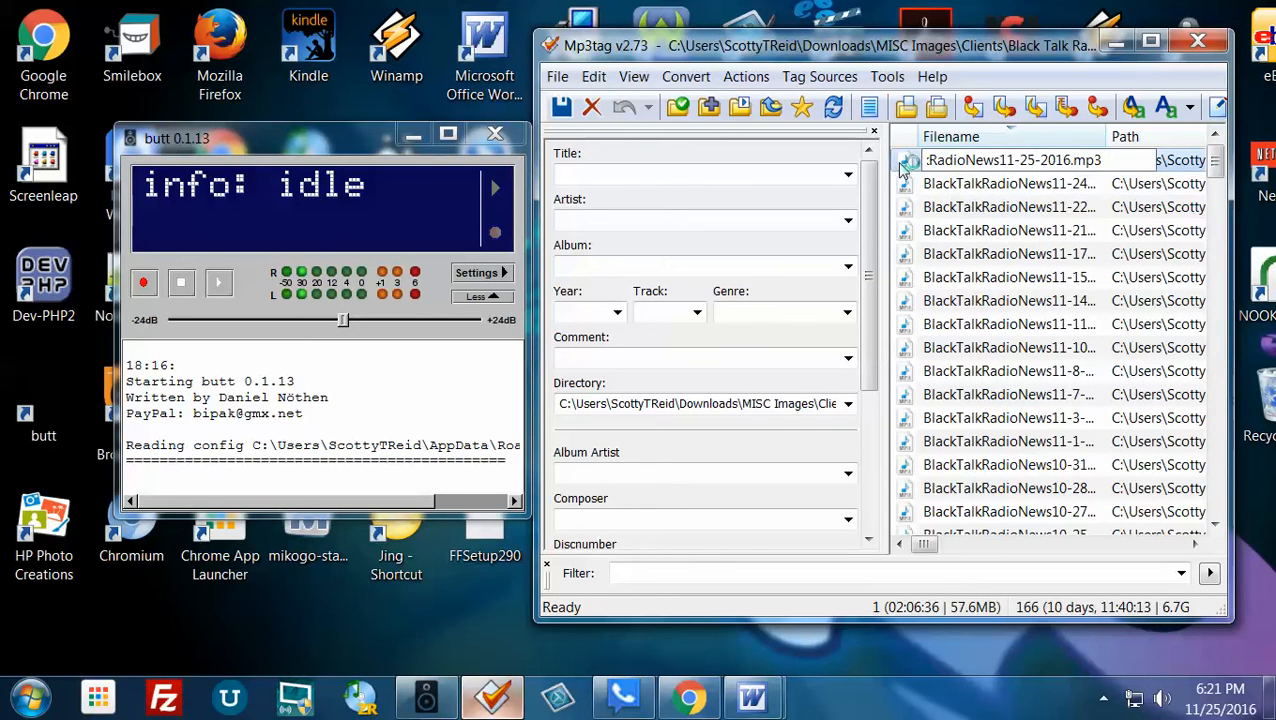
{"action": "key", "text": "Return"}
Copy the artist tag from the 11-24-2016 episode into the artist tag of the 11-25-2016 episode
{"action": "left_click", "coordinate": [903, 190]}
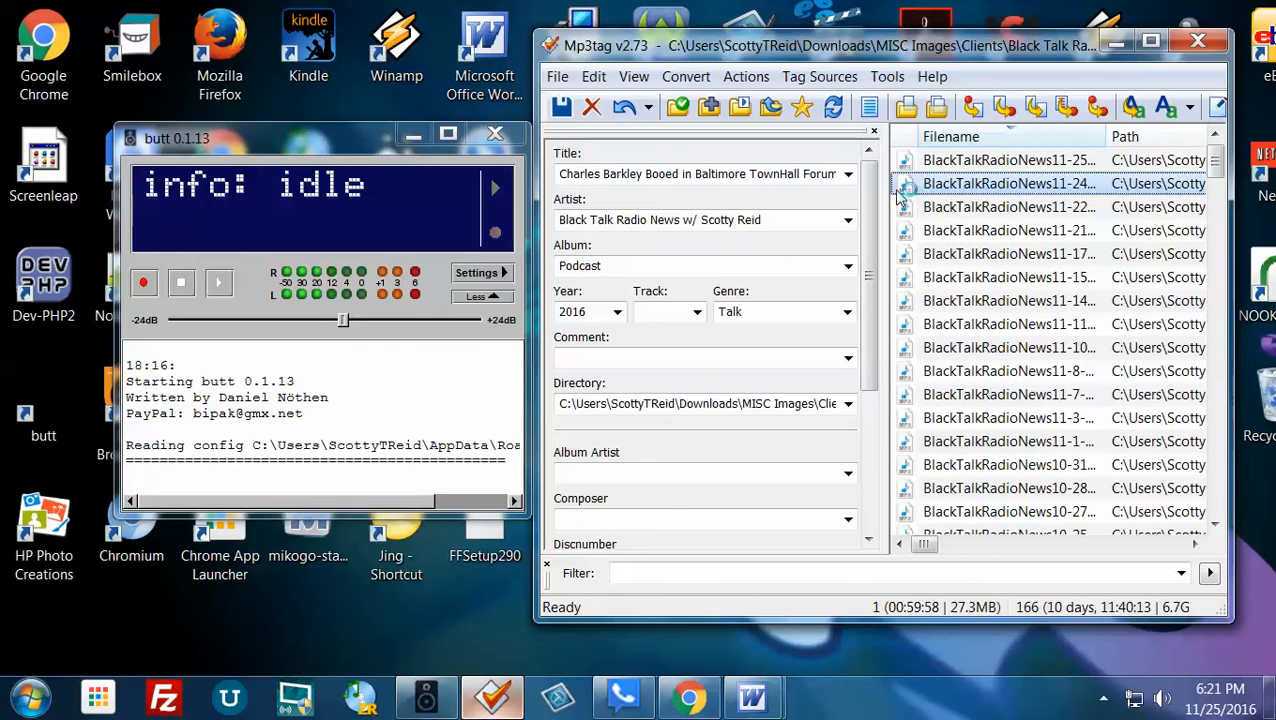
{"action": "right_click", "coordinate": [773, 220]}
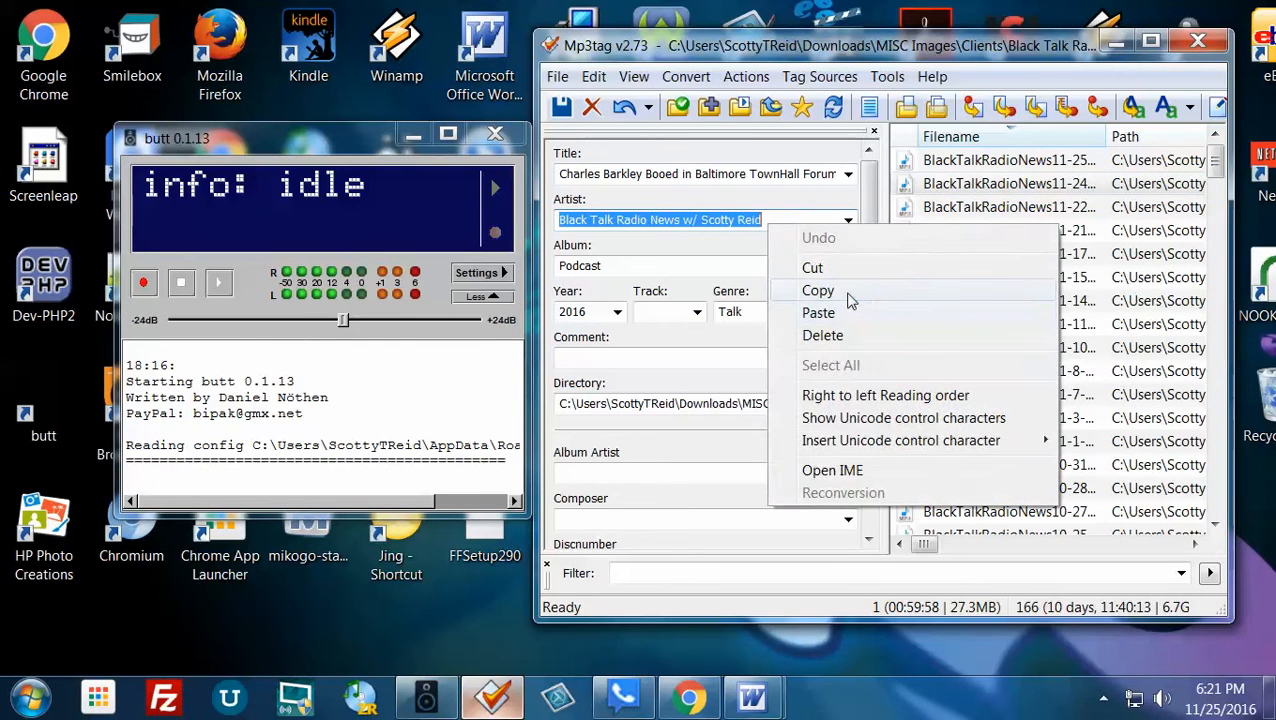
{"action": "left_click", "coordinate": [817, 290]}
{"action": "left_click", "coordinate": [908, 160]}
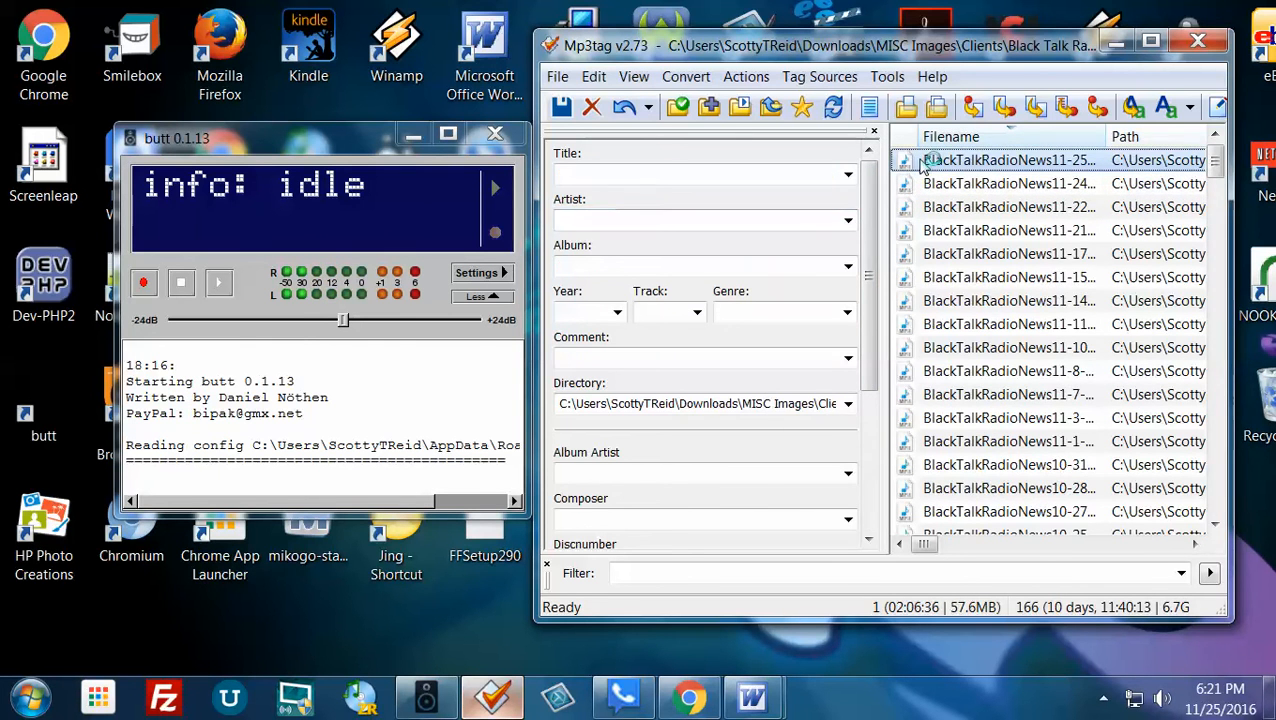
{"action": "right_click", "coordinate": [648, 224]}
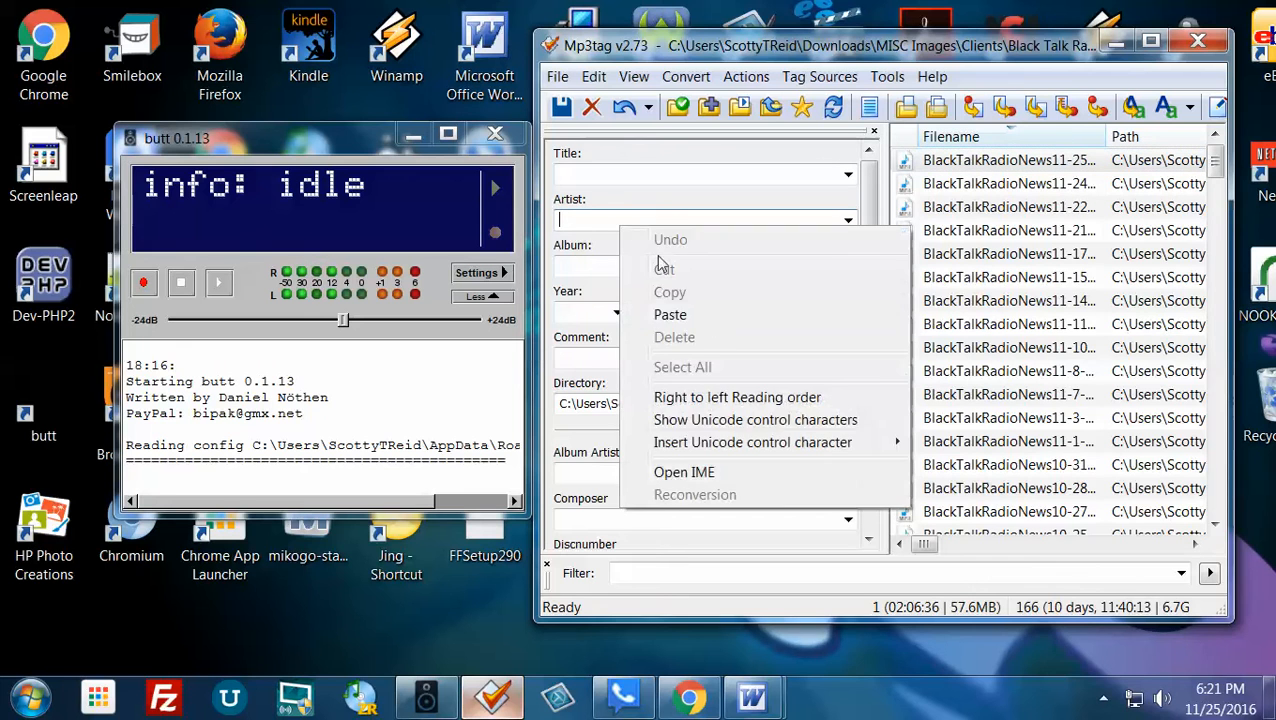
{"action": "left_click", "coordinate": [712, 316]}
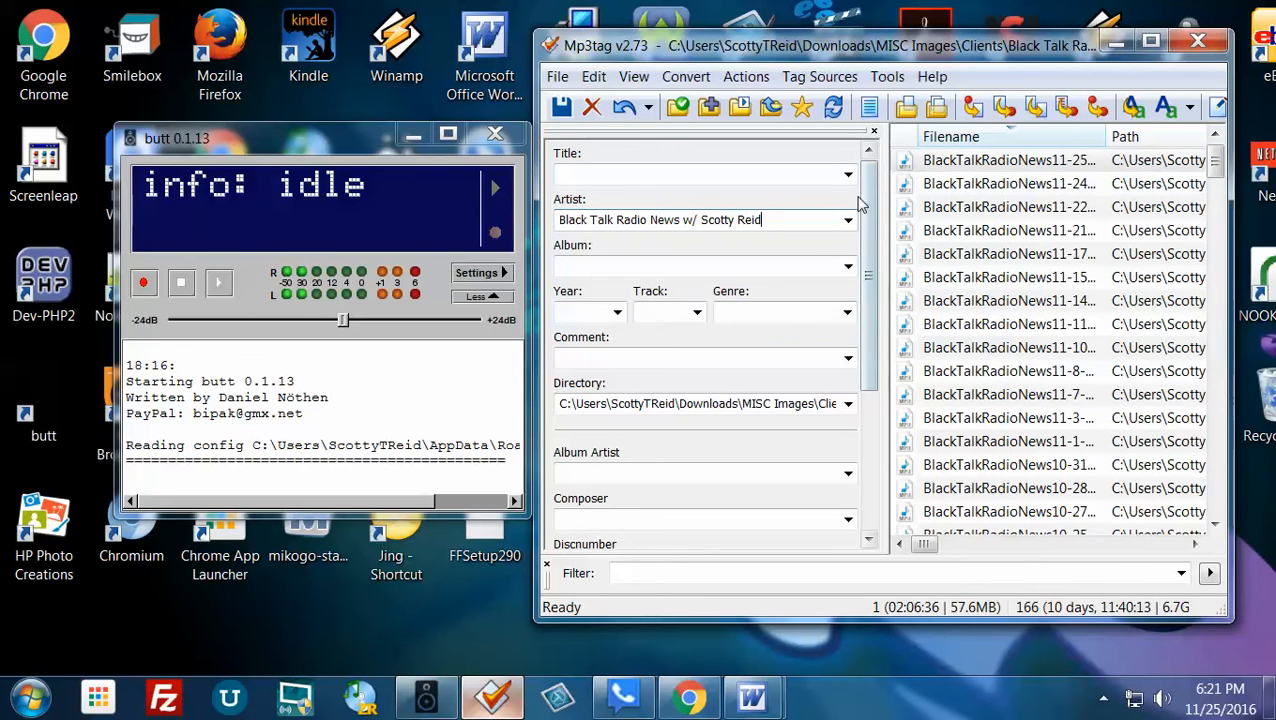
Set the 11-25-2016 episode's album to Podcast, year to 2016 and genre to Talk
{"action": "left_click", "coordinate": [697, 267]}
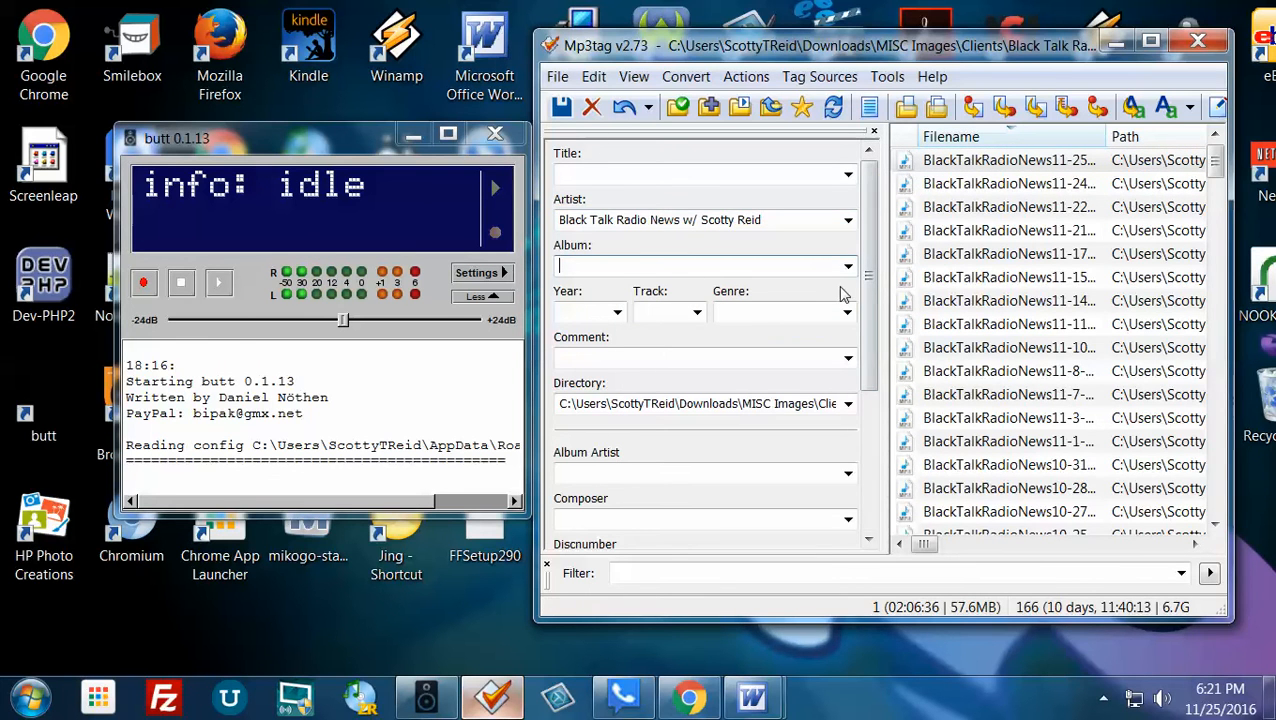
{"action": "type", "text": "Podcast"}
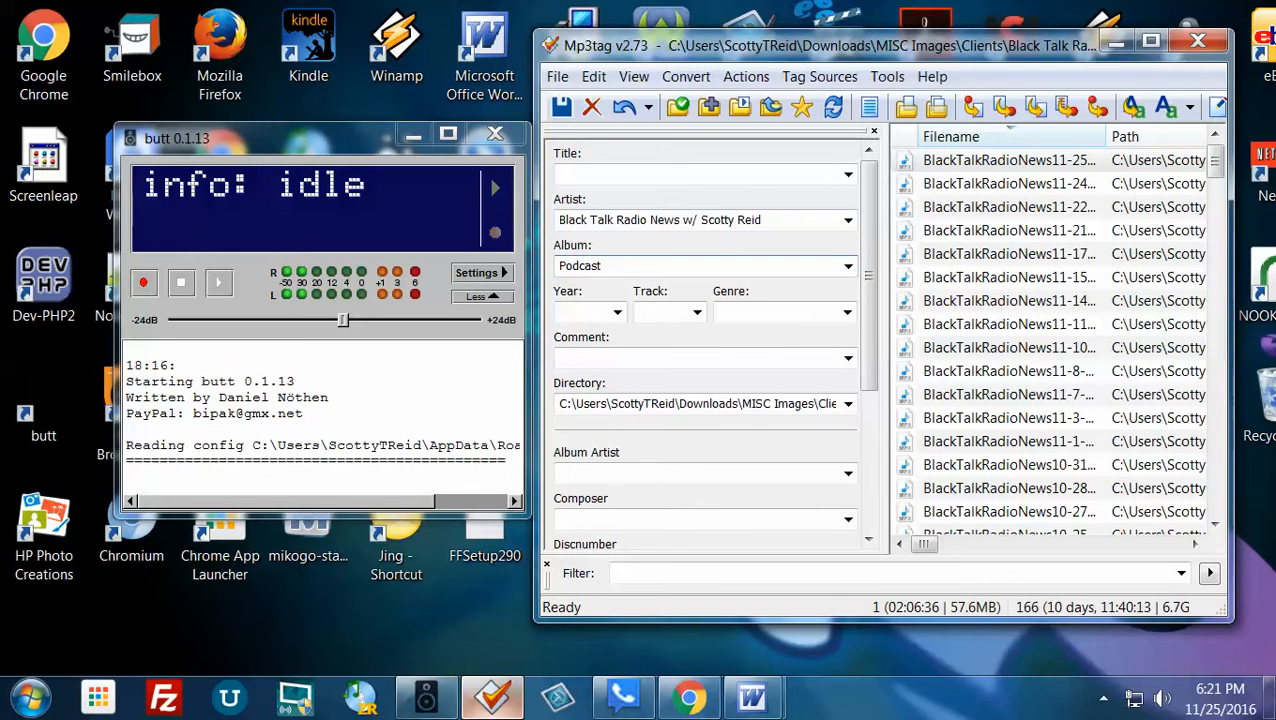
{"action": "left_click", "coordinate": [585, 312]}
{"action": "type", "text": "2016"}
{"action": "left_click", "coordinate": [719, 312]}
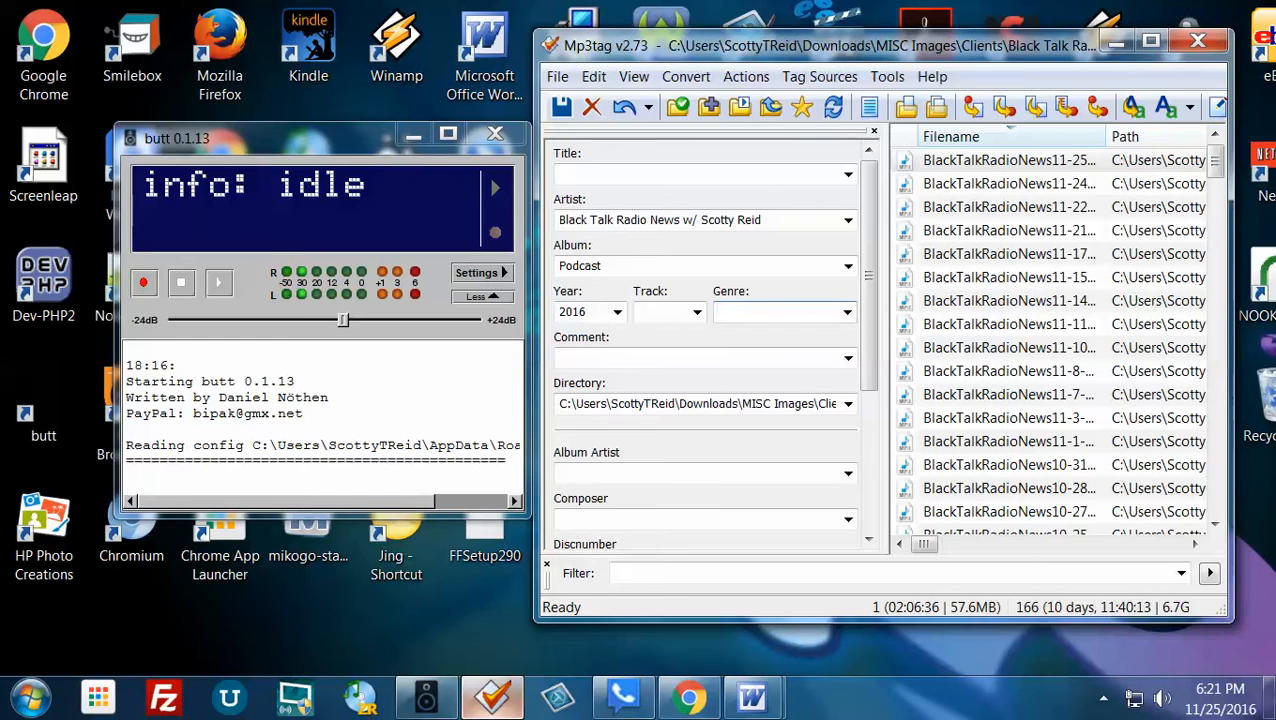
{"action": "type", "text": "Talk"}
{"action": "key", "text": "Tab"}
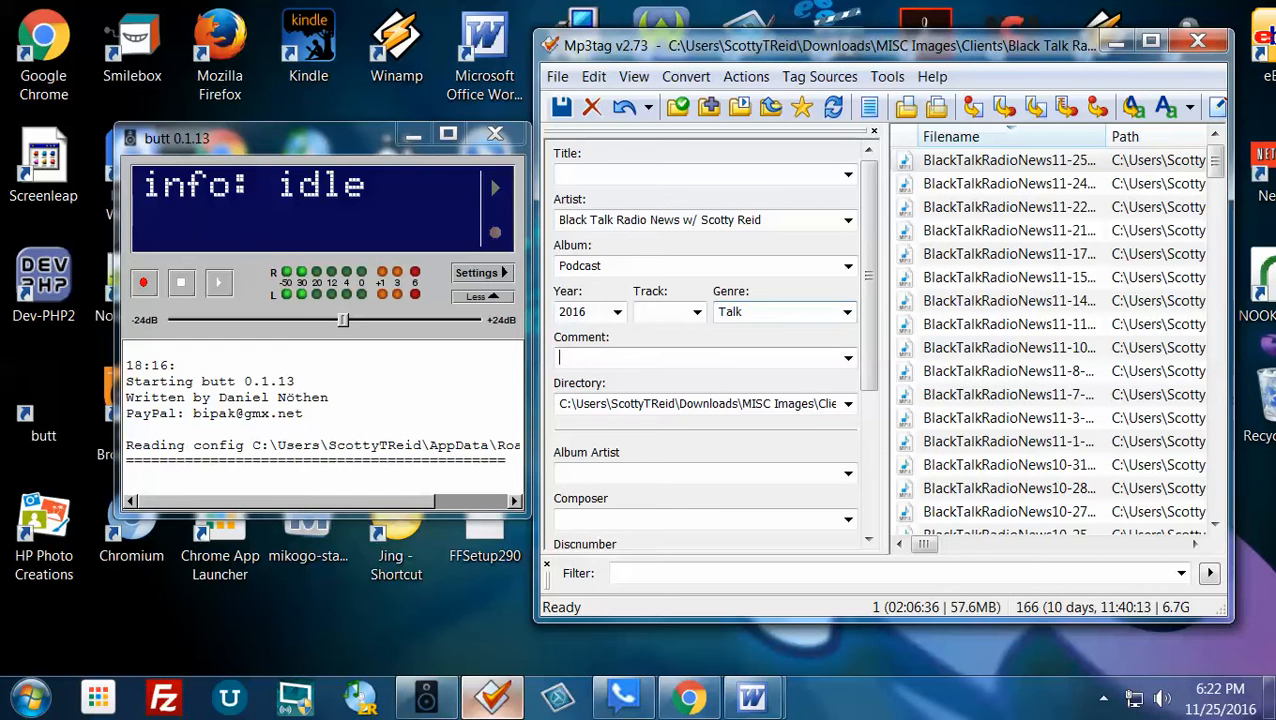
Add the BTR News Logo image as the cover art of the 11-25-2016 episode
{"action": "key", "text": "Tab"}
{"action": "key", "text": "Tab"}
{"action": "key", "text": "Tab"}
{"action": "key", "text": "Tab"}
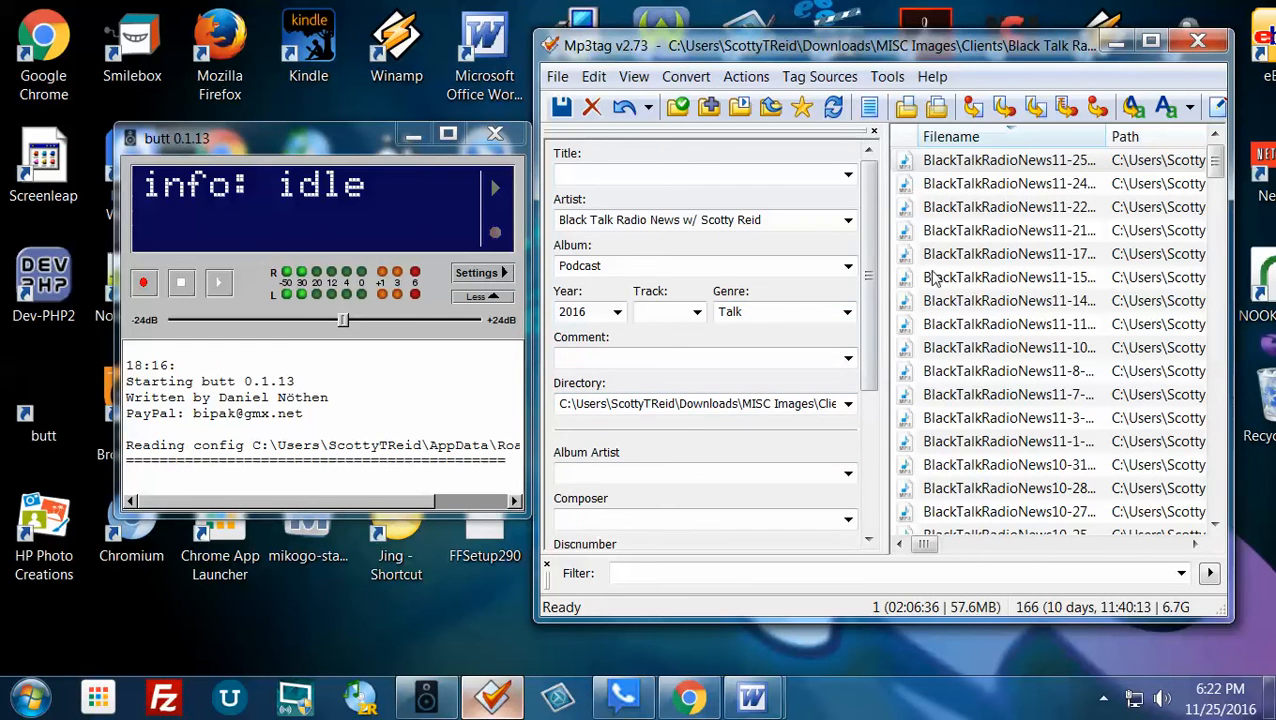
{"action": "key", "text": "Tab"}
{"action": "right_click", "coordinate": [615, 425]}
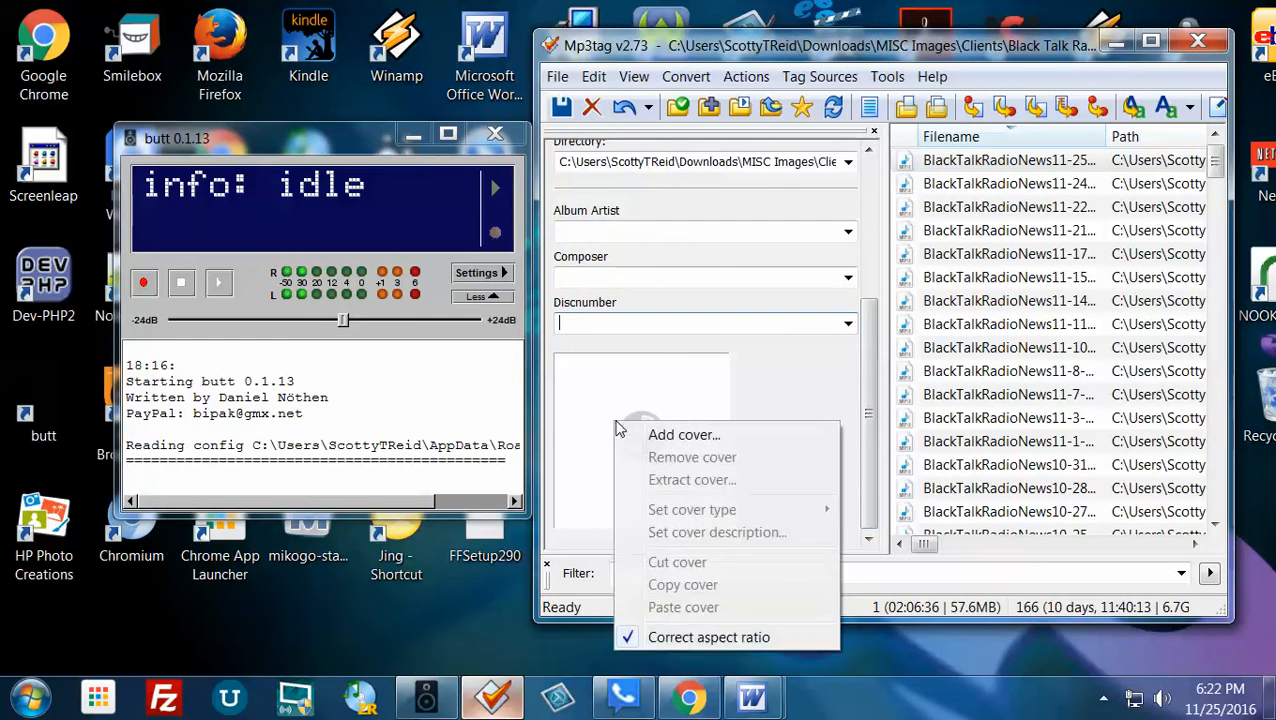
{"action": "left_click", "coordinate": [702, 444]}
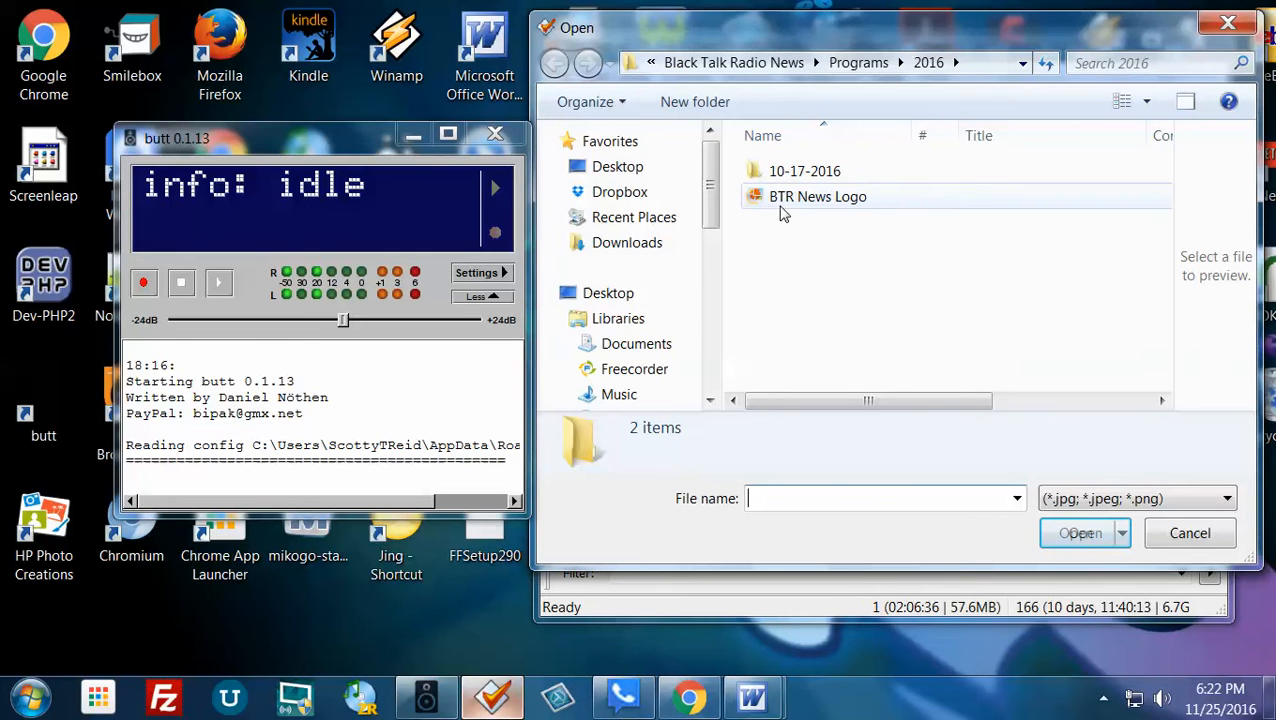
{"action": "left_click", "coordinate": [783, 200]}
{"action": "left_click_drag", "start_coordinate": [984, 28], "coordinate": [821, 56]}
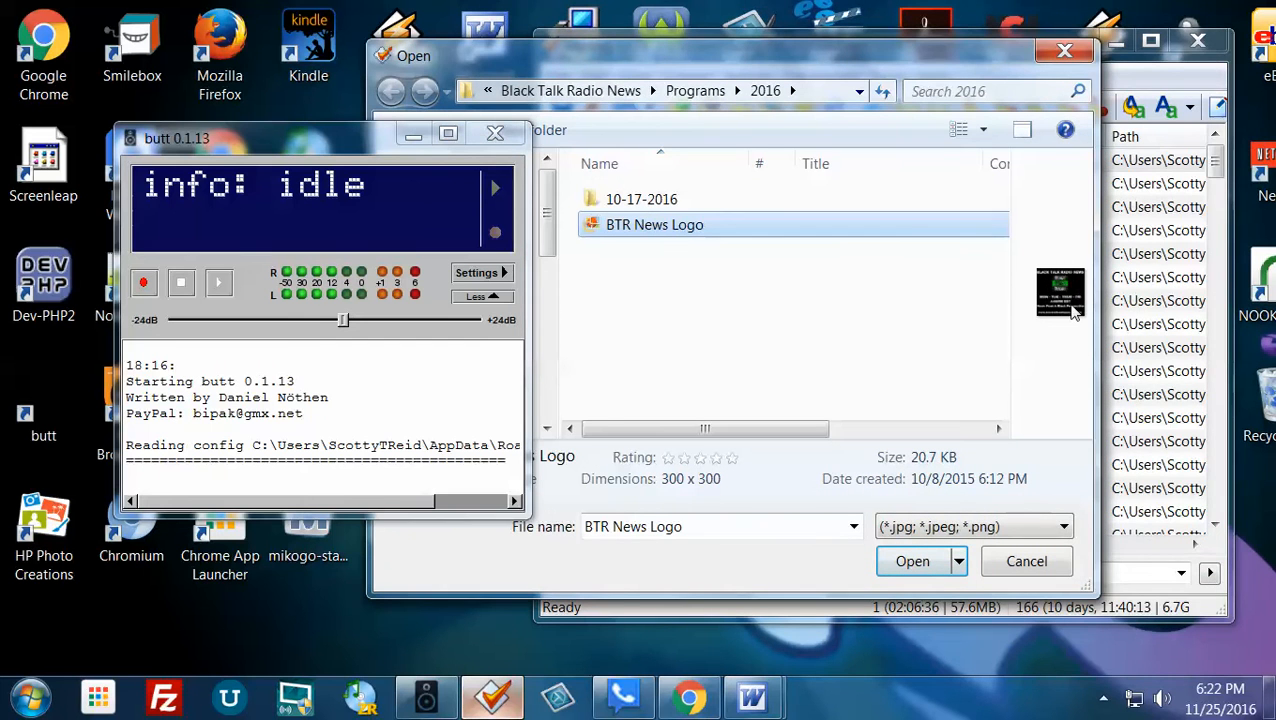
{"action": "left_click_drag", "start_coordinate": [1099, 306], "coordinate": [1238, 286]}
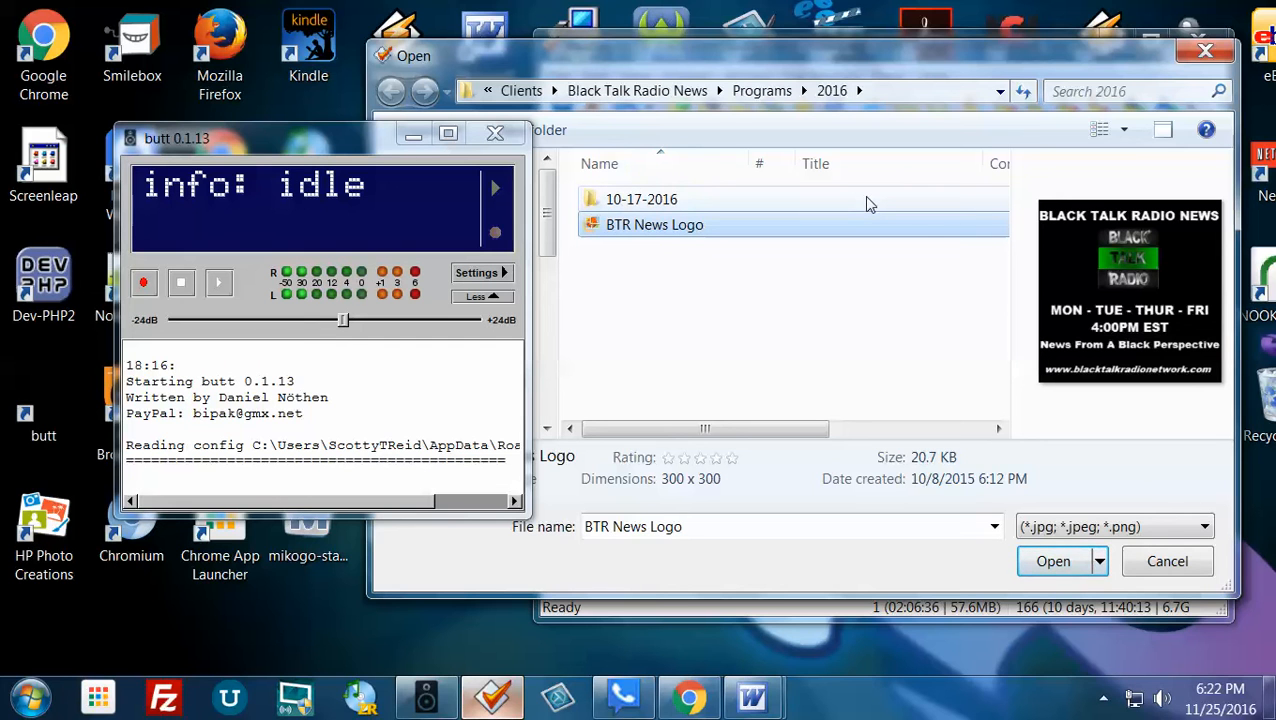
{"action": "left_click", "coordinate": [1055, 562]}
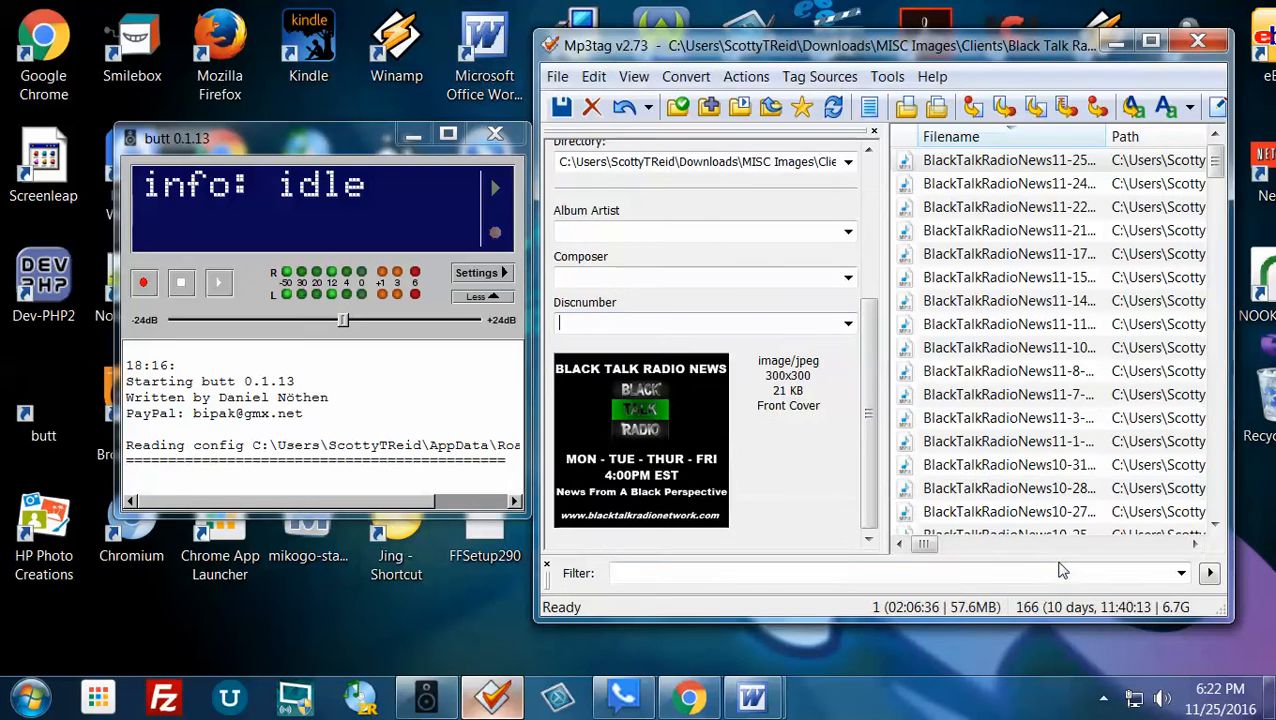
Switch to Chrome and copy the headline of the 11/25/2016 BTR News post, leaving out the "BTR News –" prefix
{"action": "left_click_drag", "start_coordinate": [880, 377], "coordinate": [856, 168]}
{"action": "left_click", "coordinate": [680, 172]}
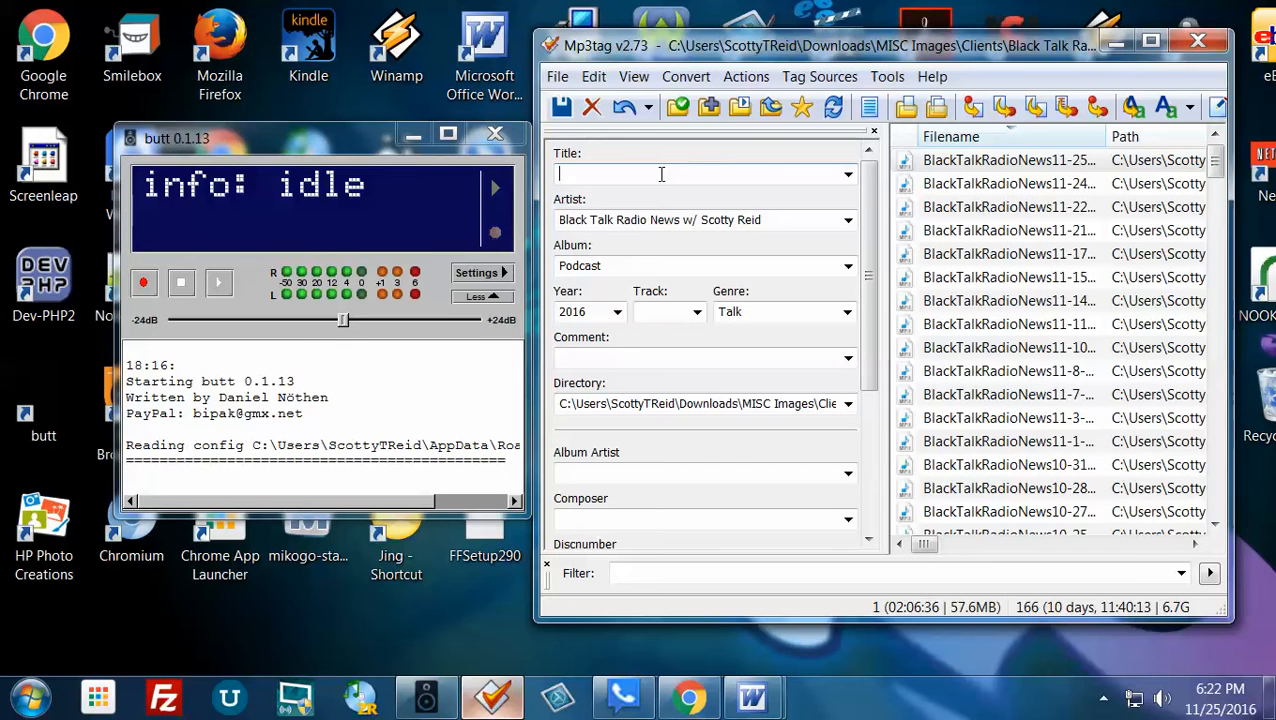
{"action": "left_click", "coordinate": [690, 700]}
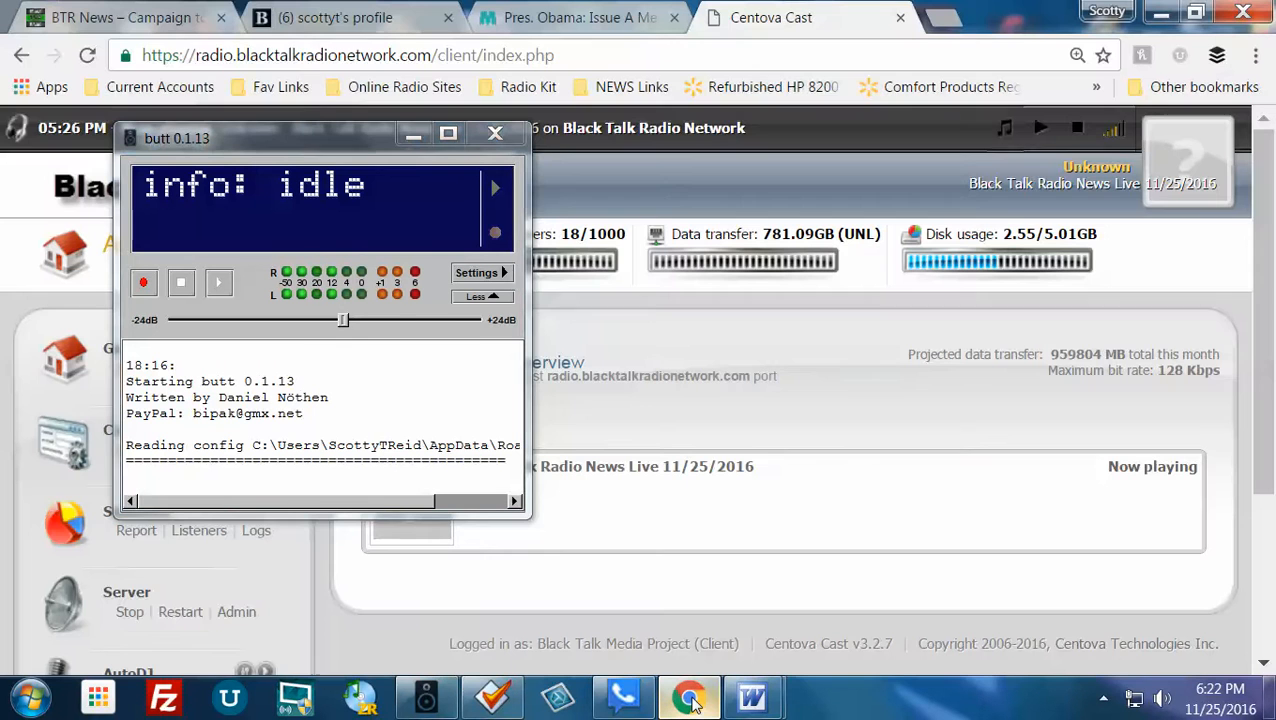
{"action": "left_click", "coordinate": [160, 22]}
{"action": "scroll", "coordinate": [655, 243], "scroll_direction": "up", "scroll_amount": 1}
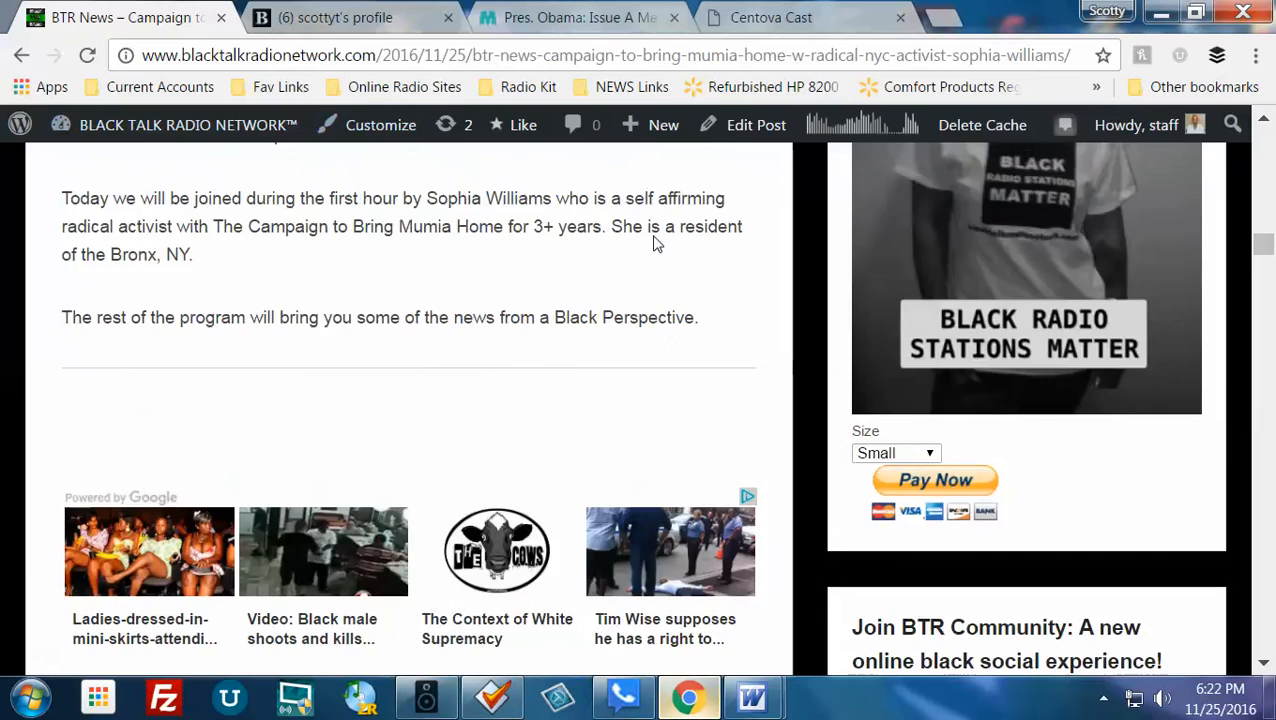
{"action": "scroll", "coordinate": [655, 243], "scroll_direction": "up", "scroll_amount": 10}
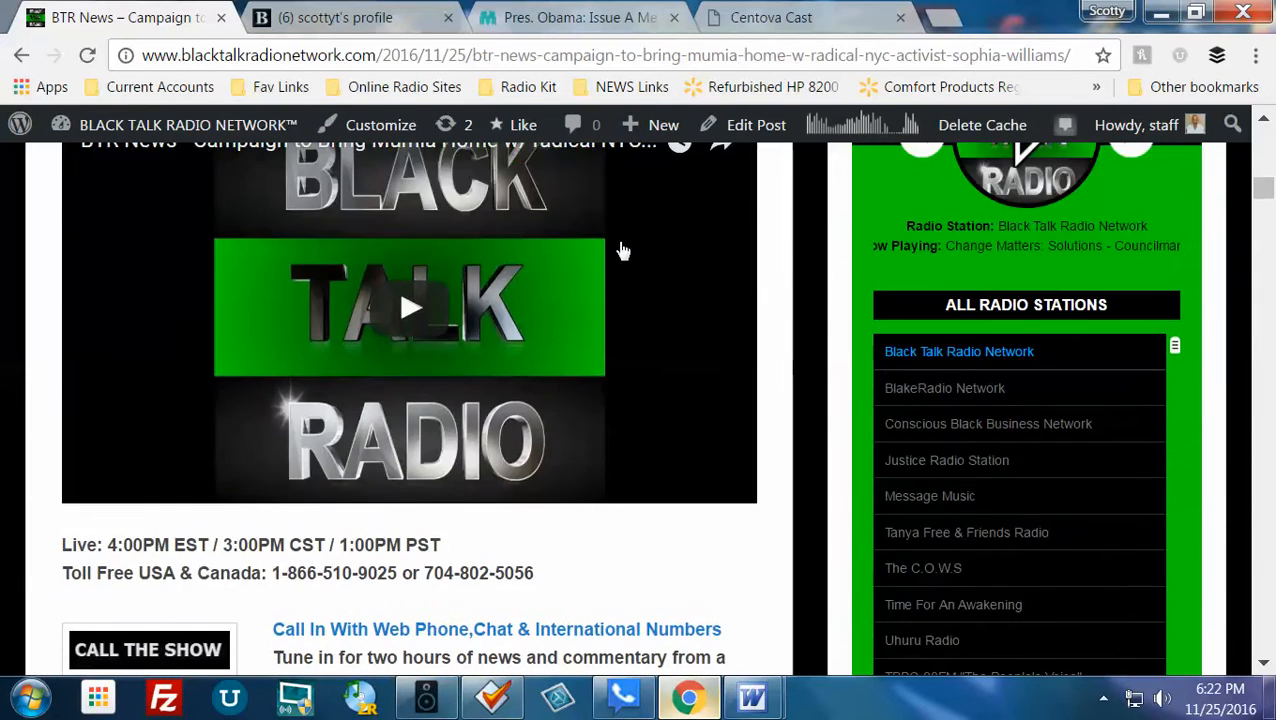
{"action": "scroll", "coordinate": [621, 248], "scroll_direction": "up", "scroll_amount": 5}
{"action": "left_click_drag", "start_coordinate": [250, 433], "coordinate": [638, 481]}
{"action": "right_click", "coordinate": [605, 482]}
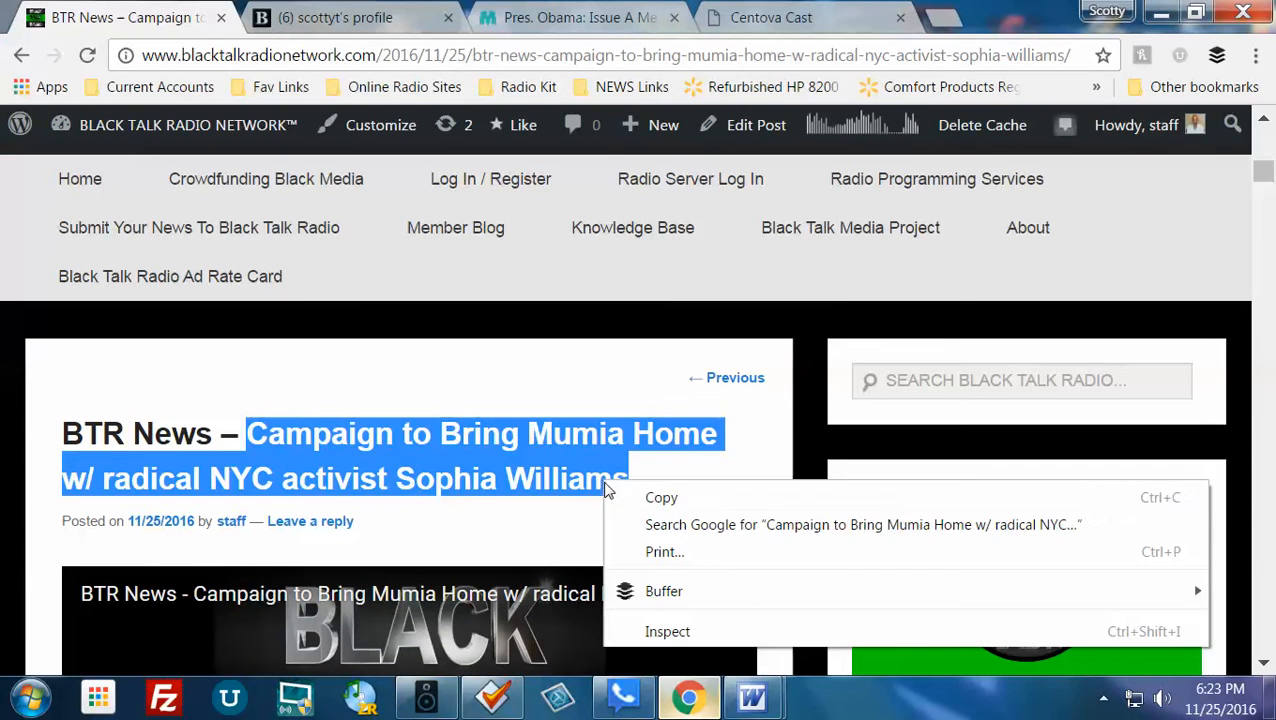
{"action": "left_click", "coordinate": [660, 498]}
Switch back to Mp3tag and paste the copied headline into the episode's title tag
{"action": "left_click", "coordinate": [430, 701]}
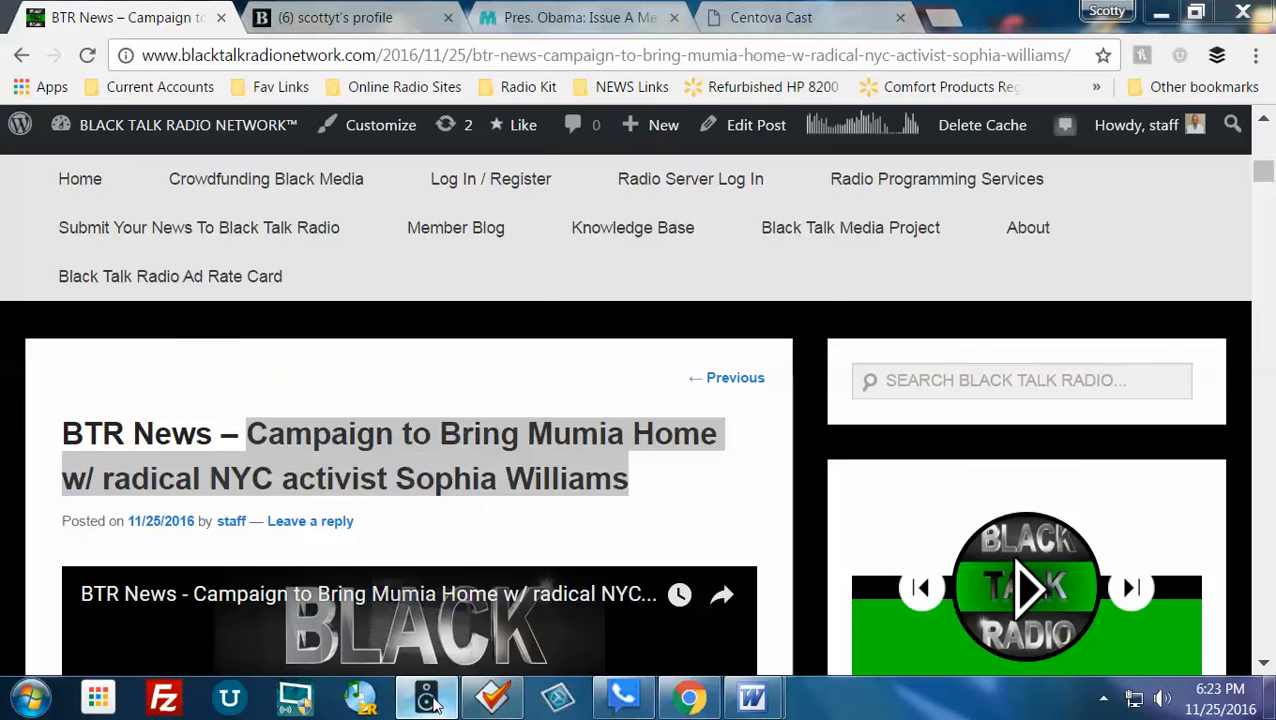
{"action": "left_click", "coordinate": [430, 701]}
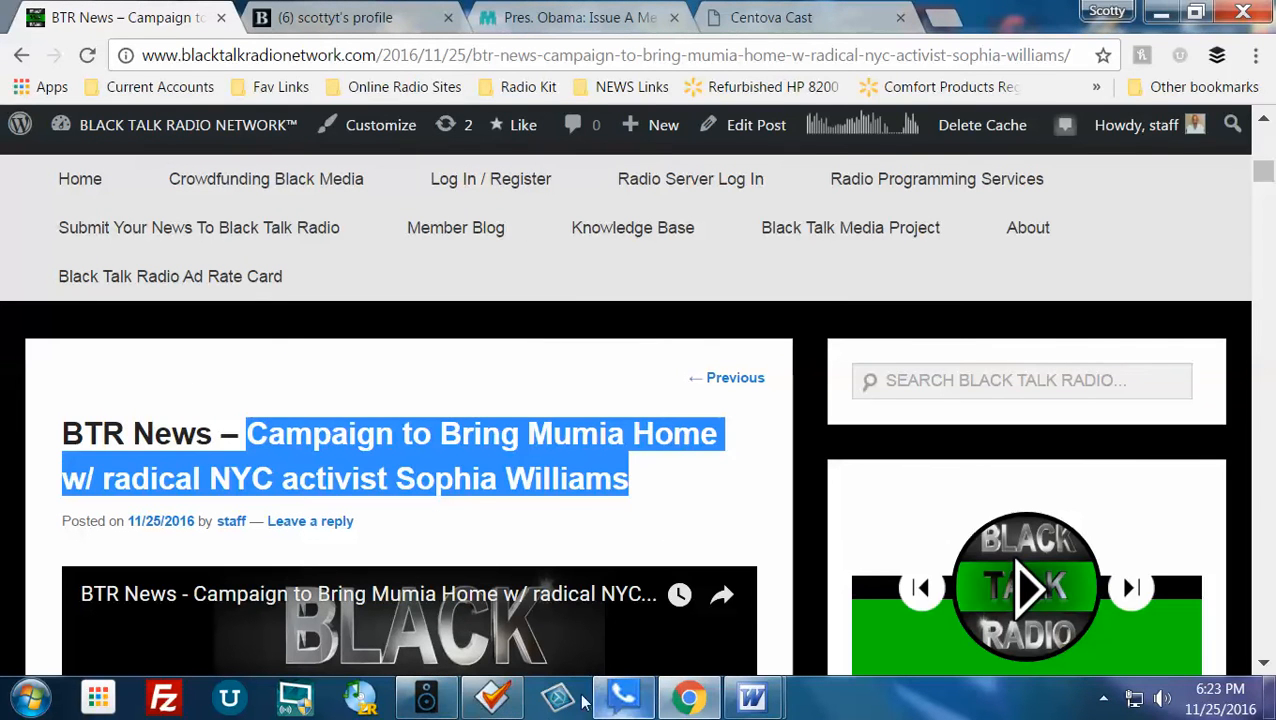
{"action": "left_click", "coordinate": [493, 701]}
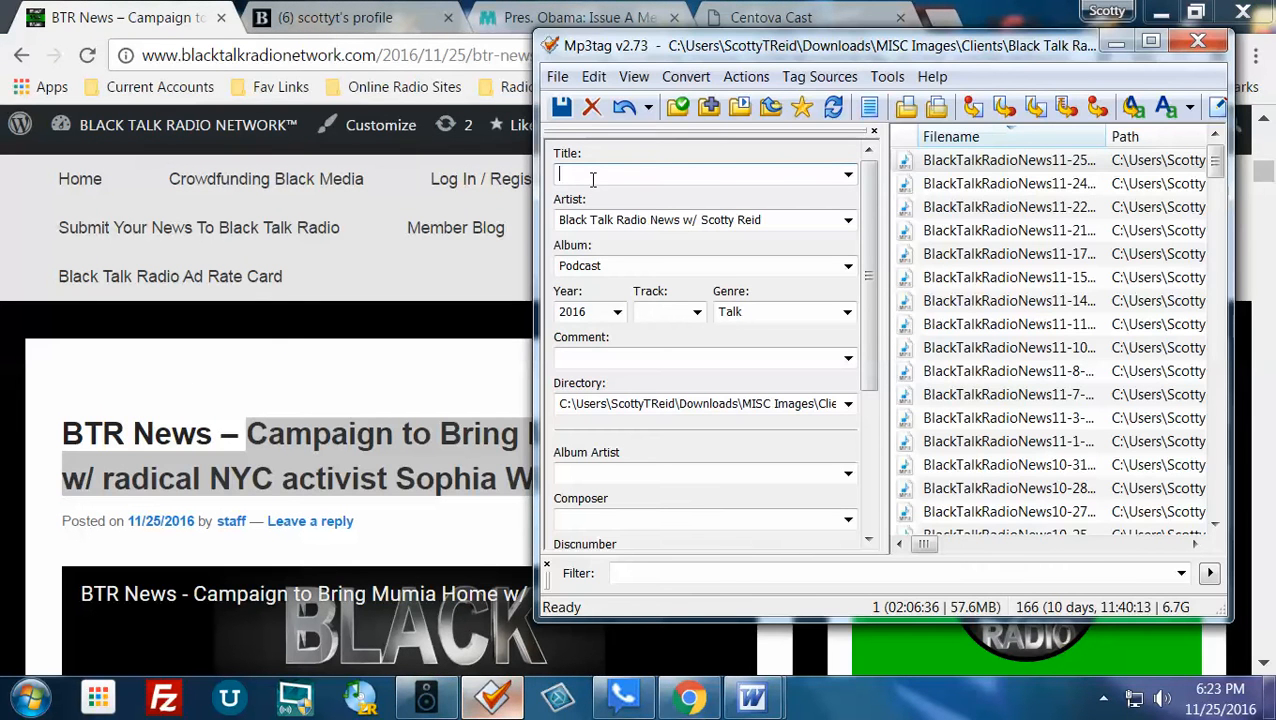
{"action": "left_click", "coordinate": [593, 178]}
{"action": "key", "text": "ctrl+v"}
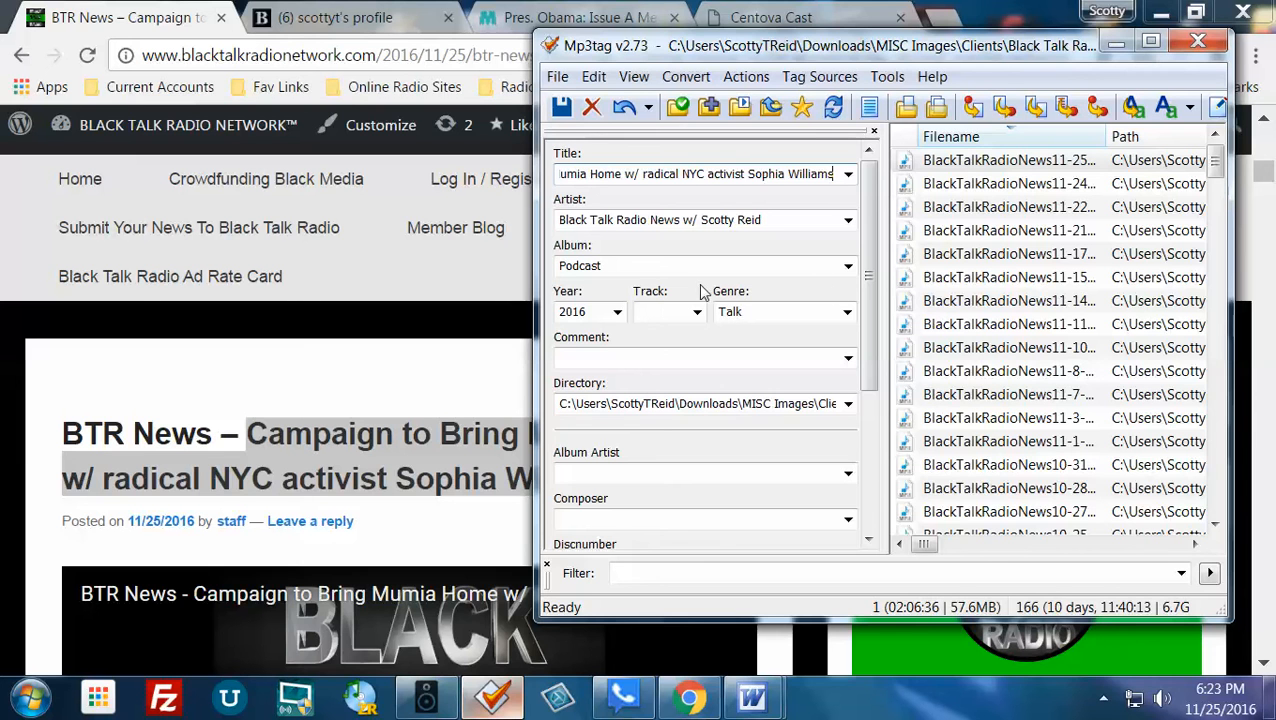
Save the tags of the 11-25-2016 episode and minimize Mp3tag
{"action": "mouse_move", "coordinate": [866, 266]}
{"action": "left_mouse_down"}
{"action": "mouse_move", "coordinate": [867, 399]}
{"action": "mouse_move", "coordinate": [866, 250]}
{"action": "left_mouse_up"}
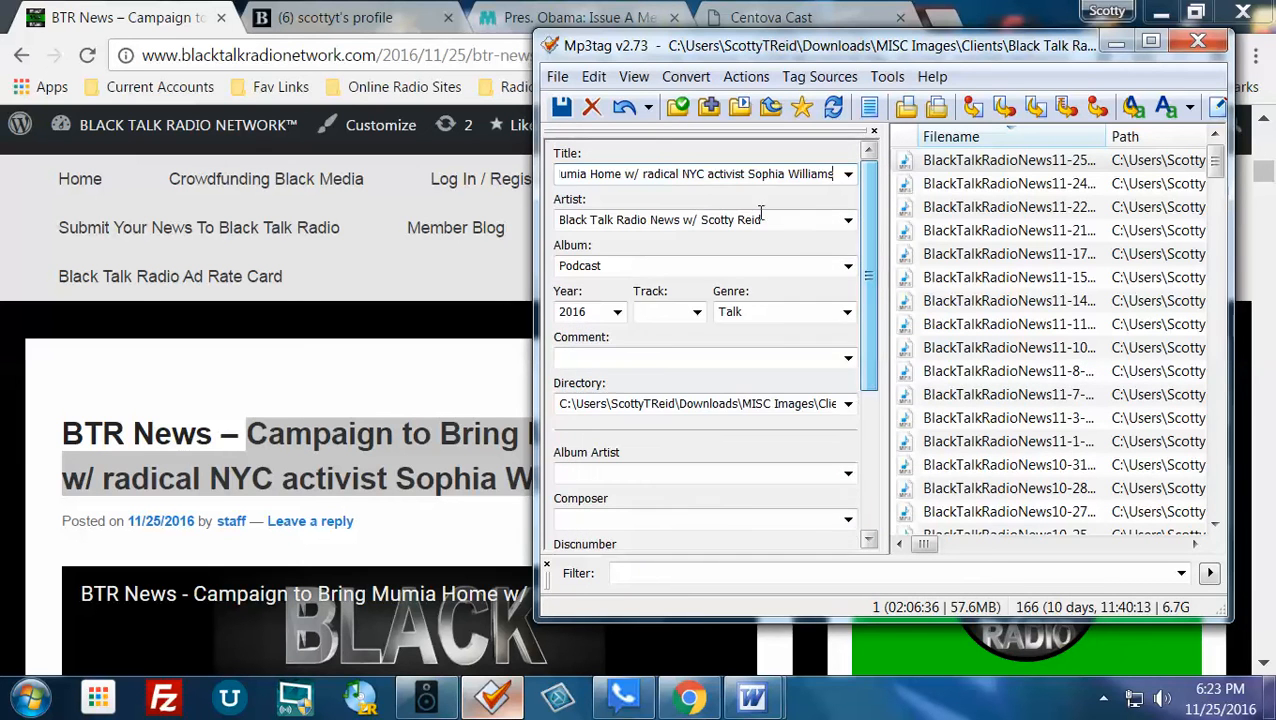
{"action": "key", "text": "ctrl+s"}
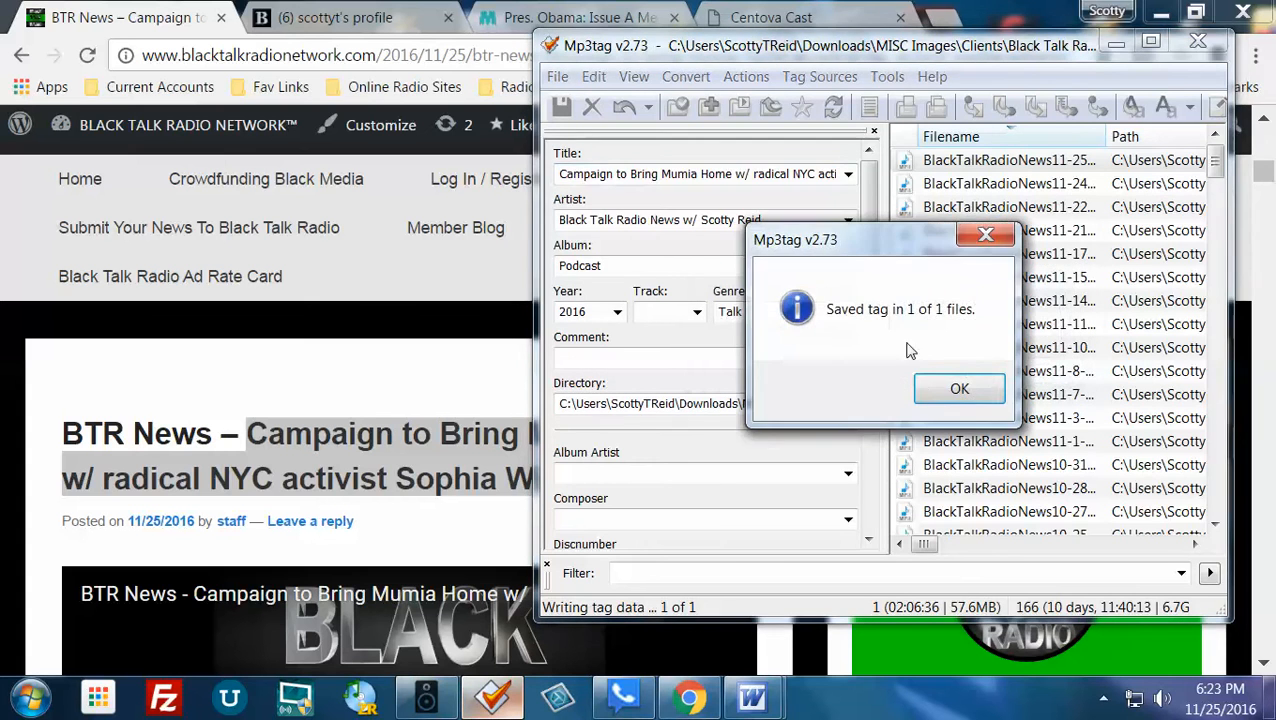
{"action": "left_click", "coordinate": [960, 389]}
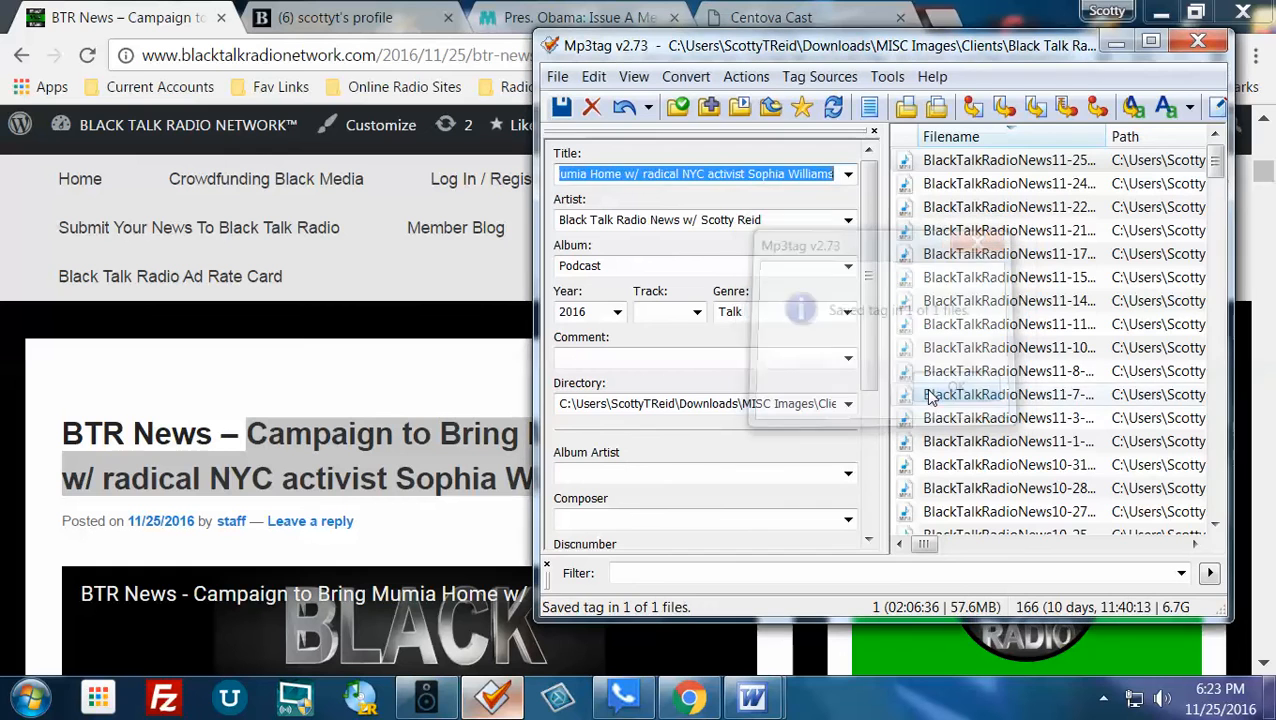
{"action": "left_click", "coordinate": [1116, 44]}
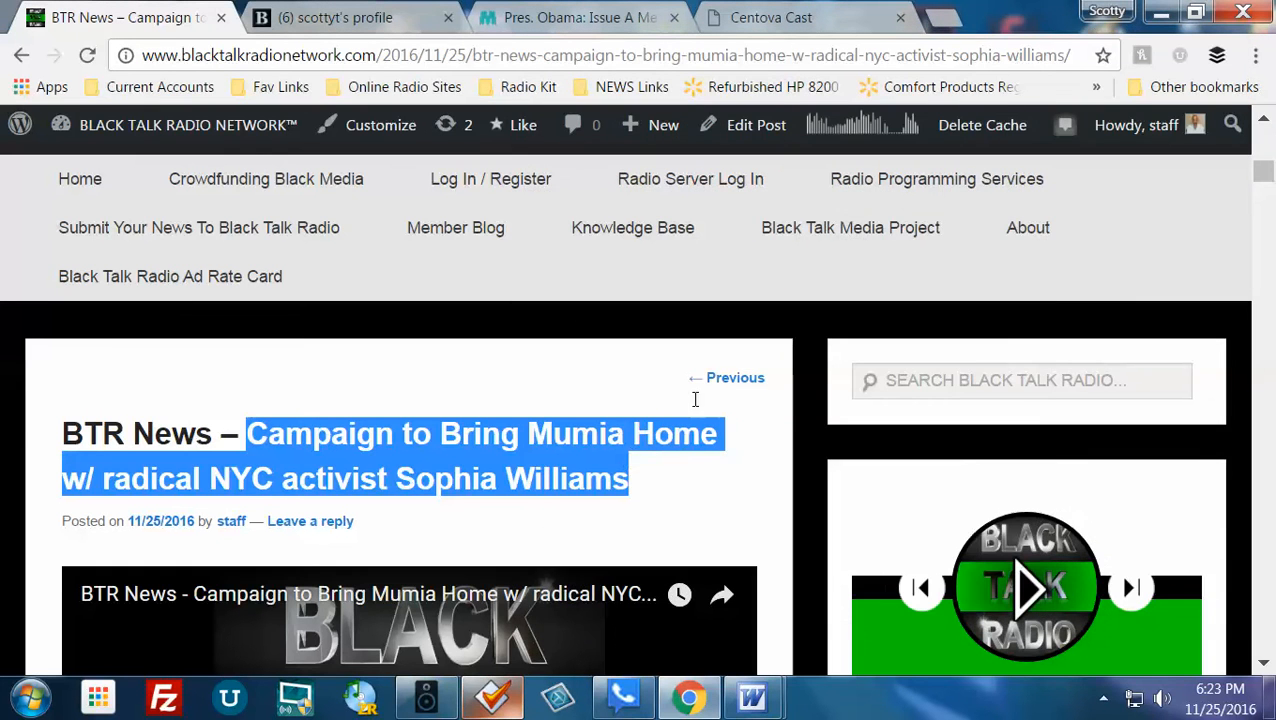
Review the published episode post down to its sharing links, glancing at the Mp3tag and butt windows
{"action": "scroll", "coordinate": [697, 450], "scroll_direction": "down", "scroll_amount": 8}
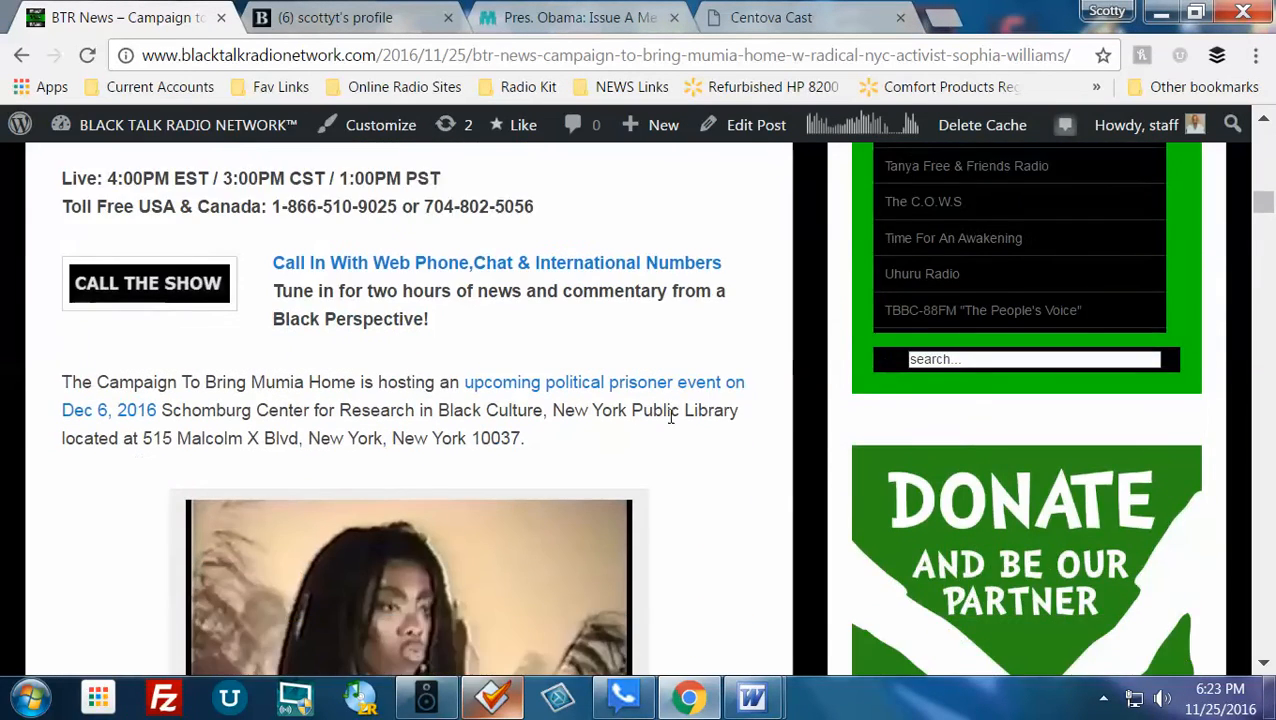
{"action": "scroll", "coordinate": [670, 418], "scroll_direction": "down", "scroll_amount": 2}
{"action": "scroll", "coordinate": [670, 418], "scroll_direction": "down", "scroll_amount": 2}
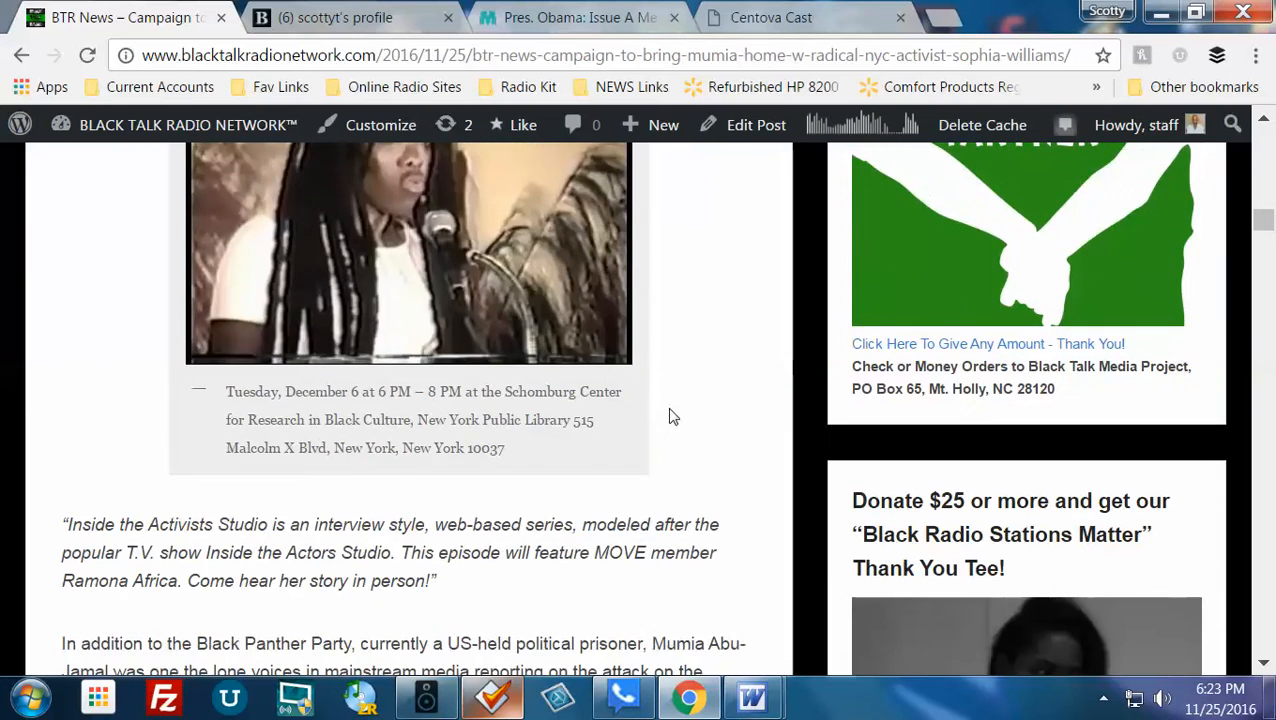
{"action": "scroll", "coordinate": [672, 417], "scroll_direction": "down", "scroll_amount": 5}
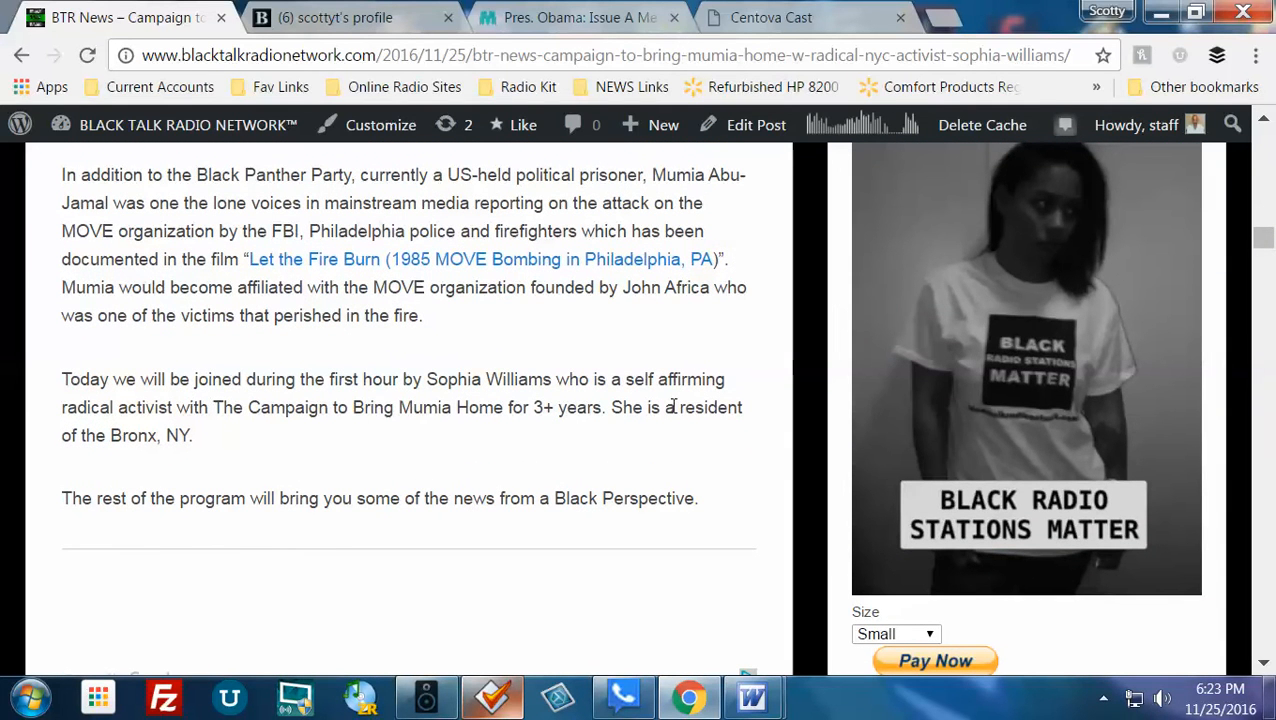
{"action": "left_click", "coordinate": [478, 705]}
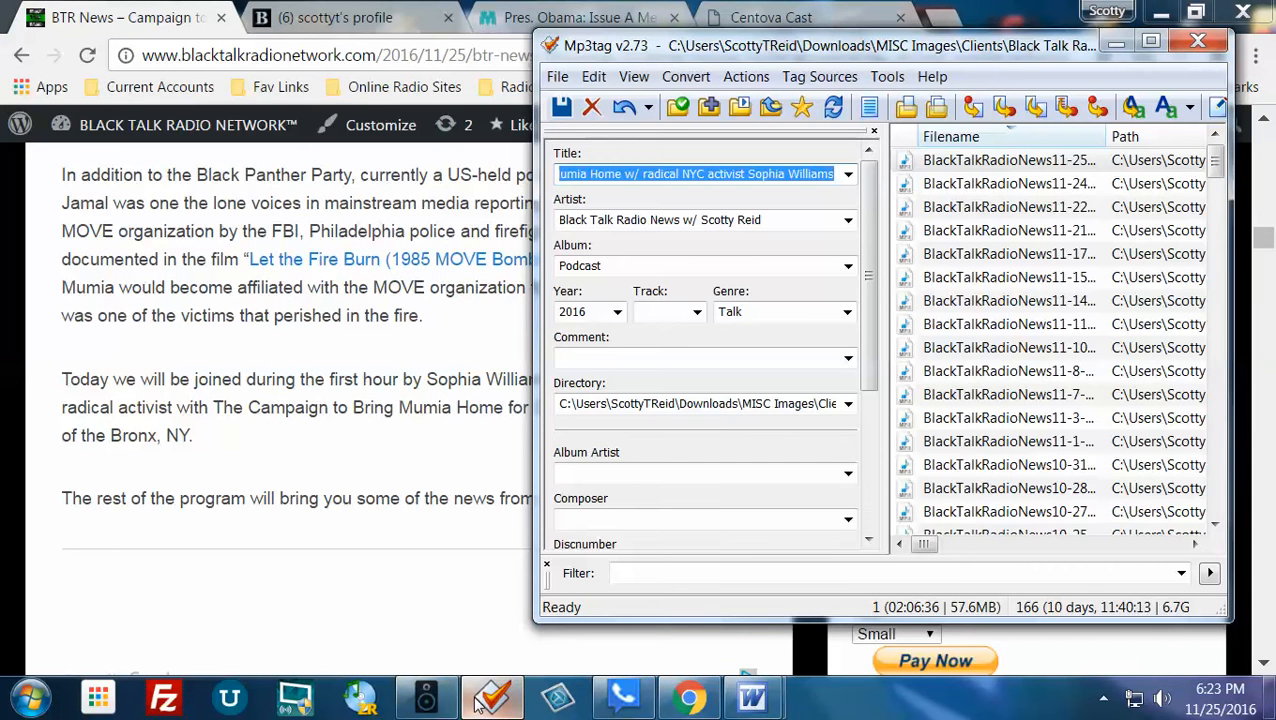
{"action": "left_click", "coordinate": [478, 705]}
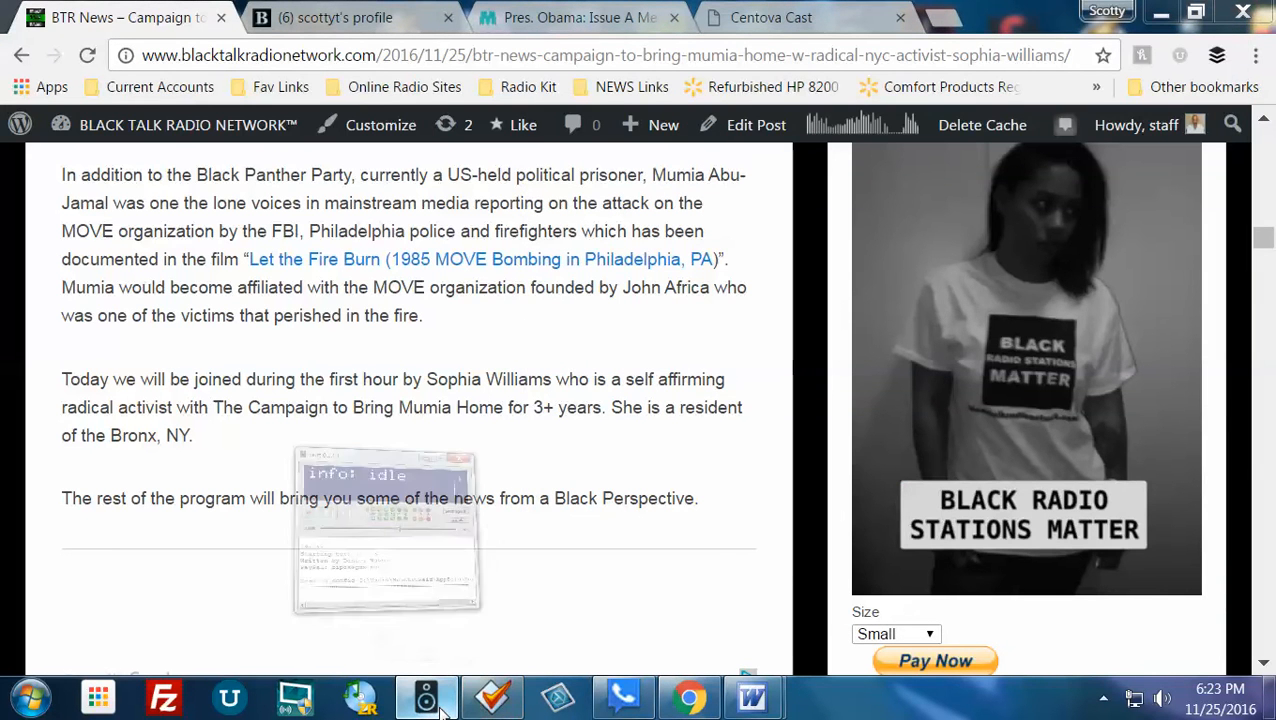
{"action": "left_click", "coordinate": [430, 702]}
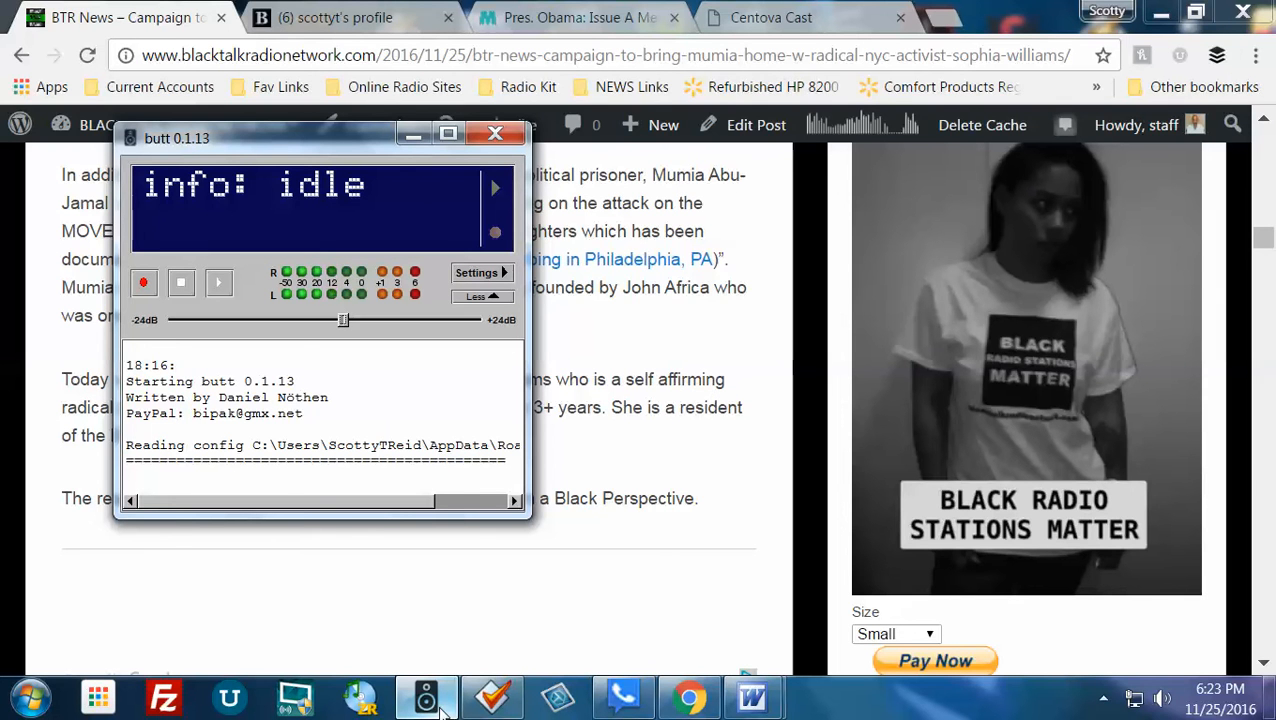
{"action": "left_click", "coordinate": [441, 705]}
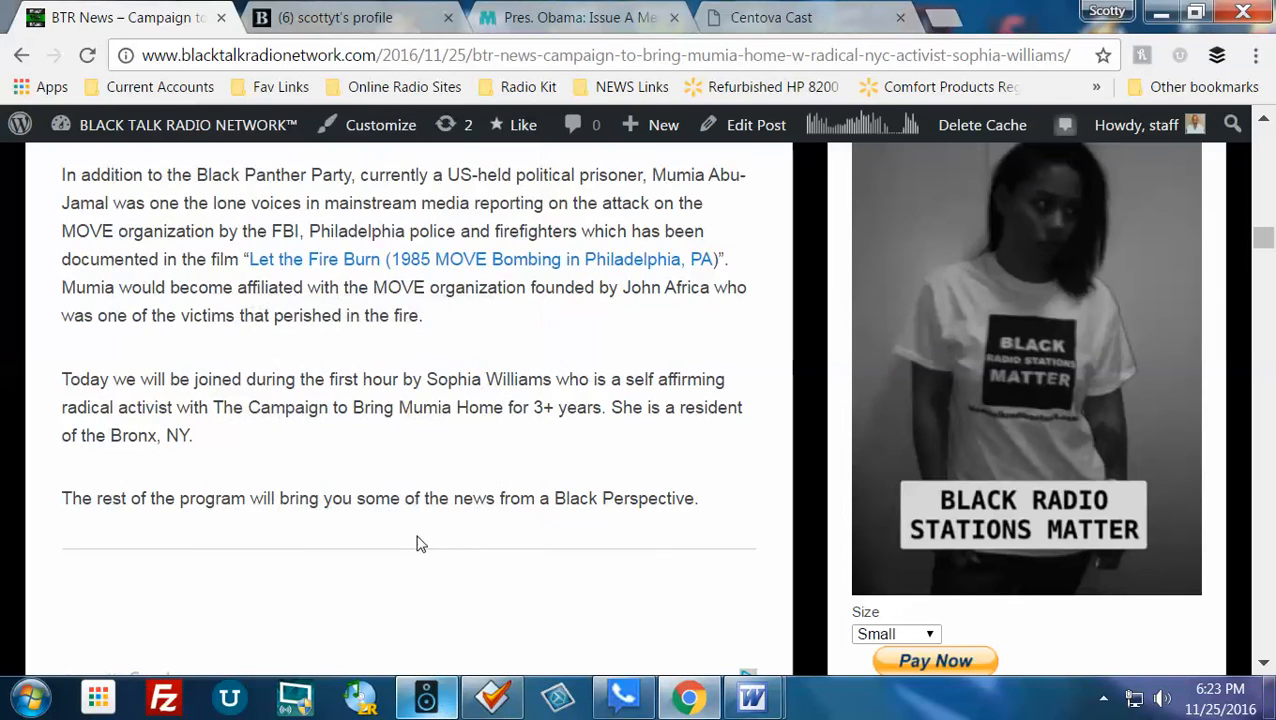
{"action": "left_click", "coordinate": [436, 703]}
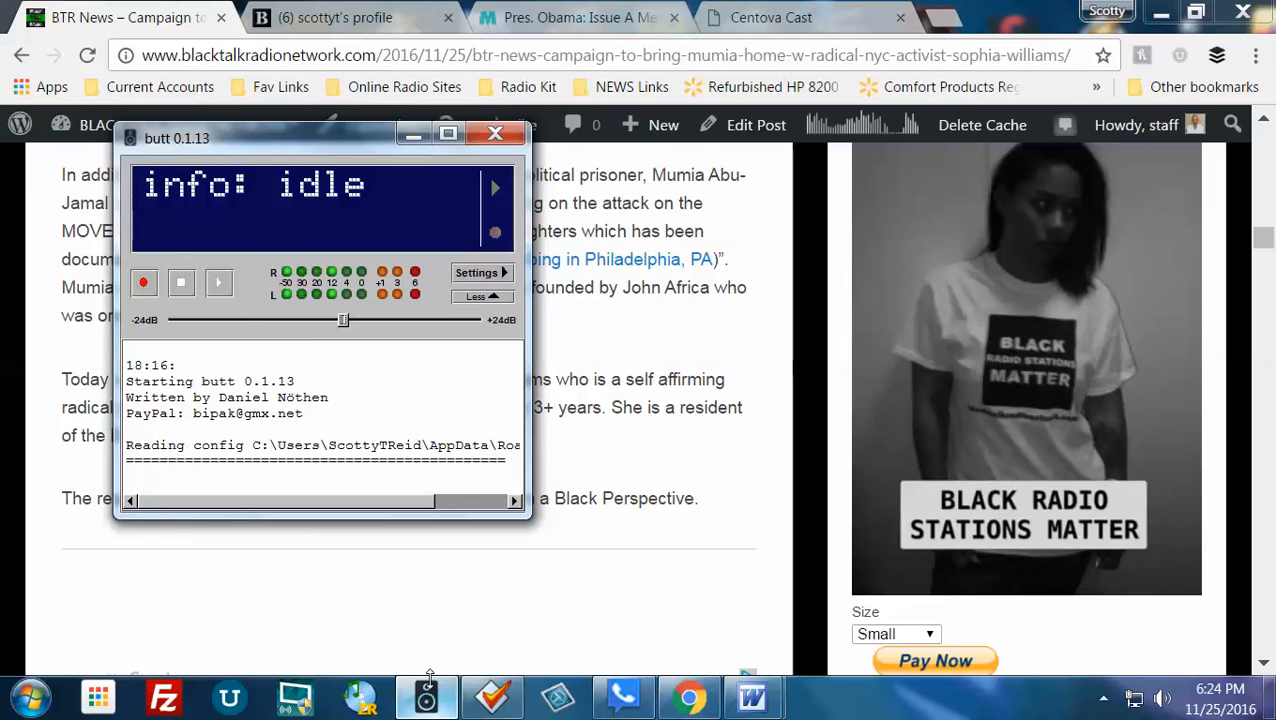
{"action": "left_click", "coordinate": [427, 697]}
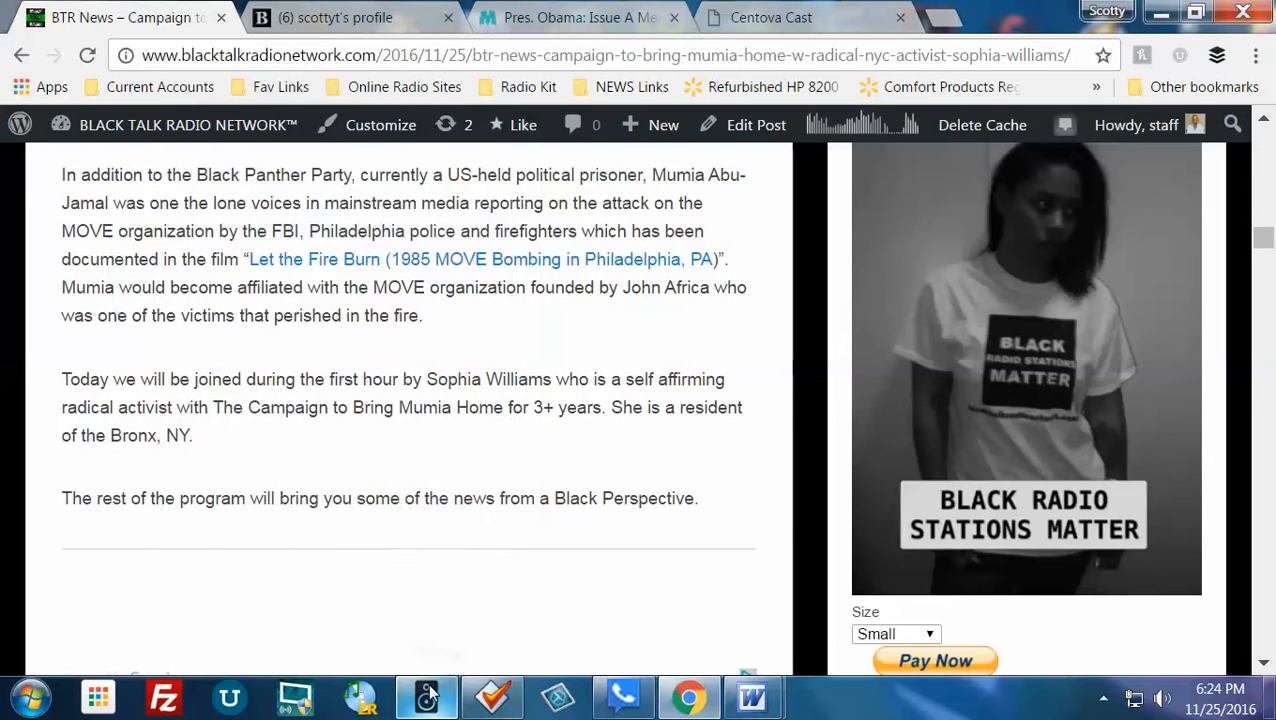
{"action": "scroll", "coordinate": [505, 407], "scroll_direction": "down", "scroll_amount": 6}
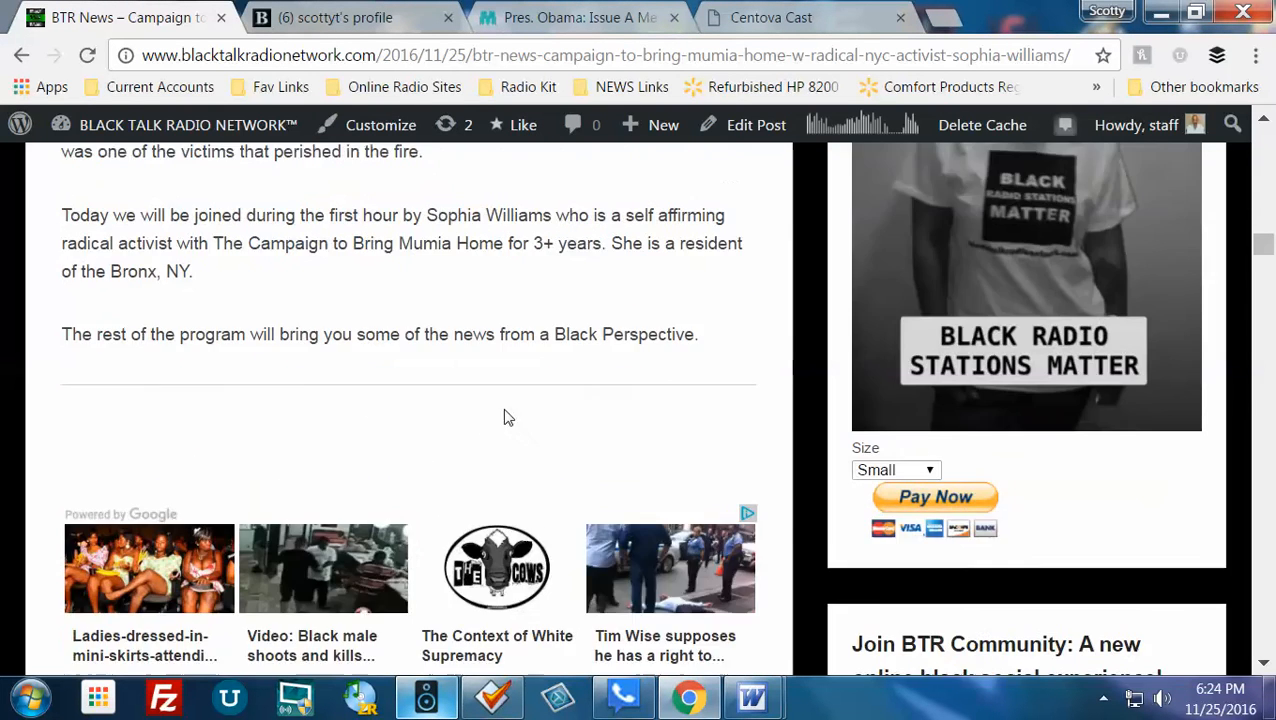
{"action": "scroll", "coordinate": [510, 428], "scroll_direction": "down", "scroll_amount": 5}
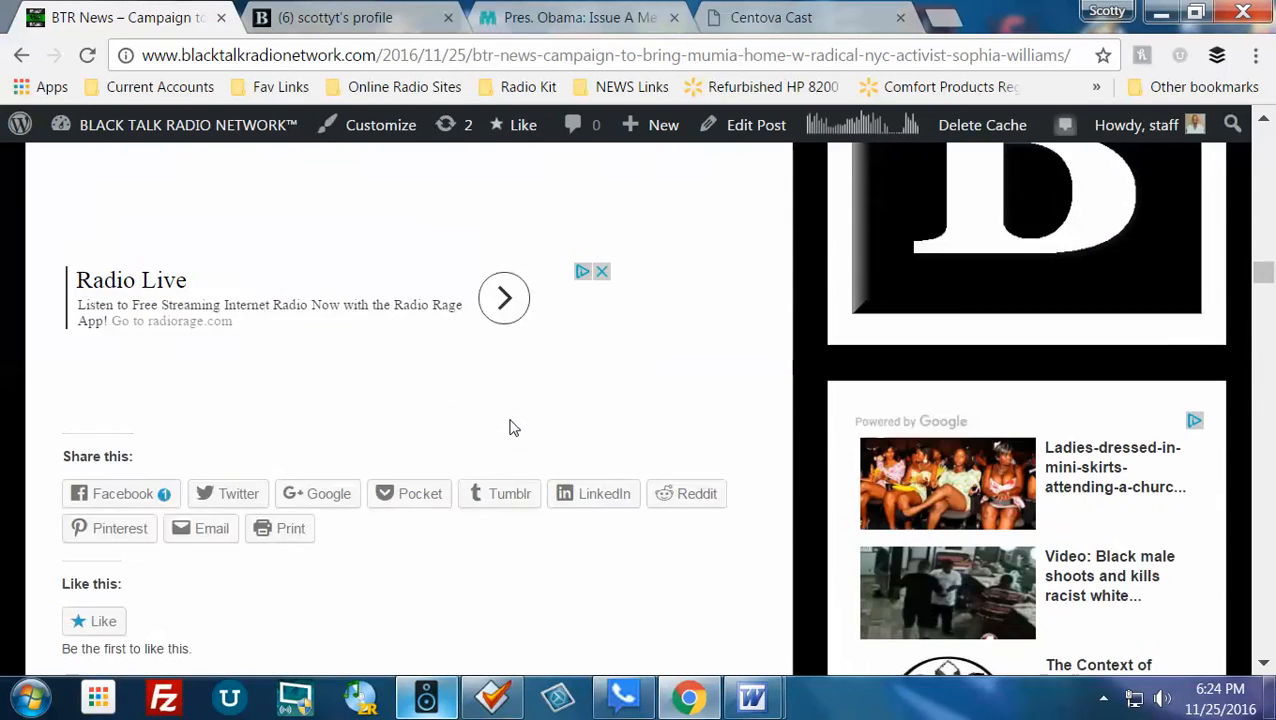
Open the episode post for editing in WordPress and show its content in the visual editor
{"action": "left_click", "coordinate": [730, 441]}
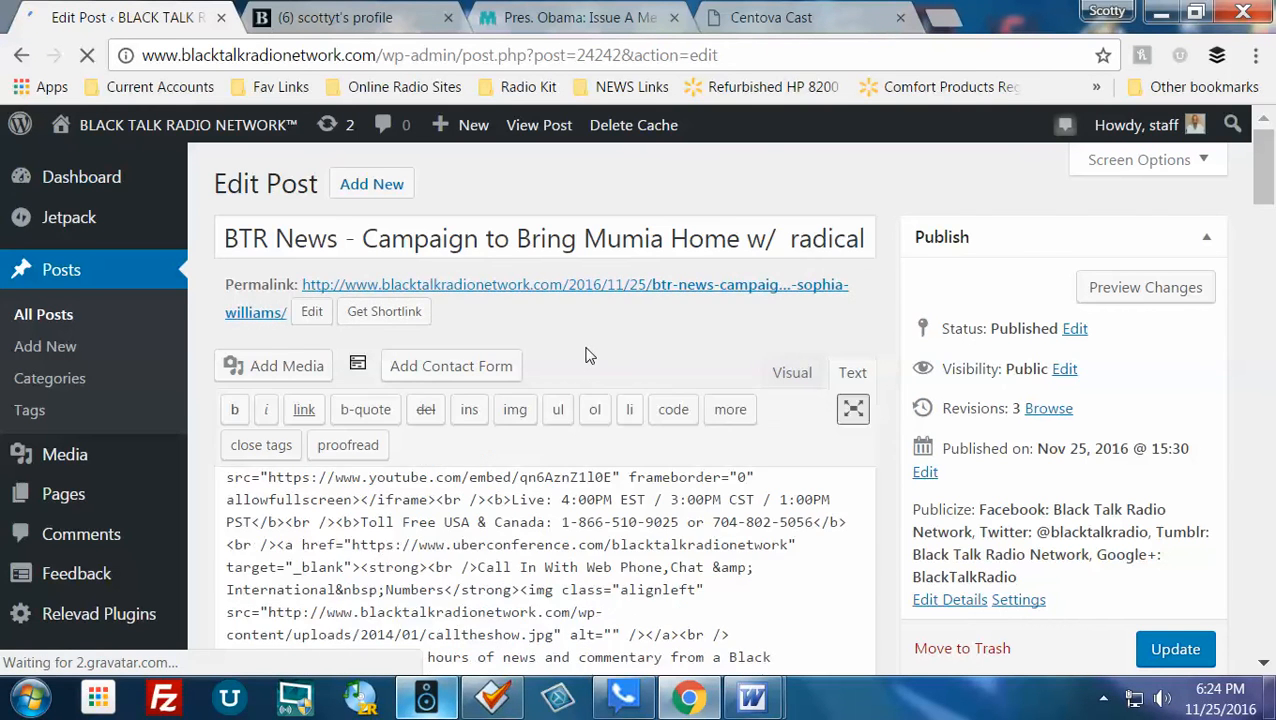
{"action": "scroll", "coordinate": [590, 356], "scroll_direction": "down", "scroll_amount": 2}
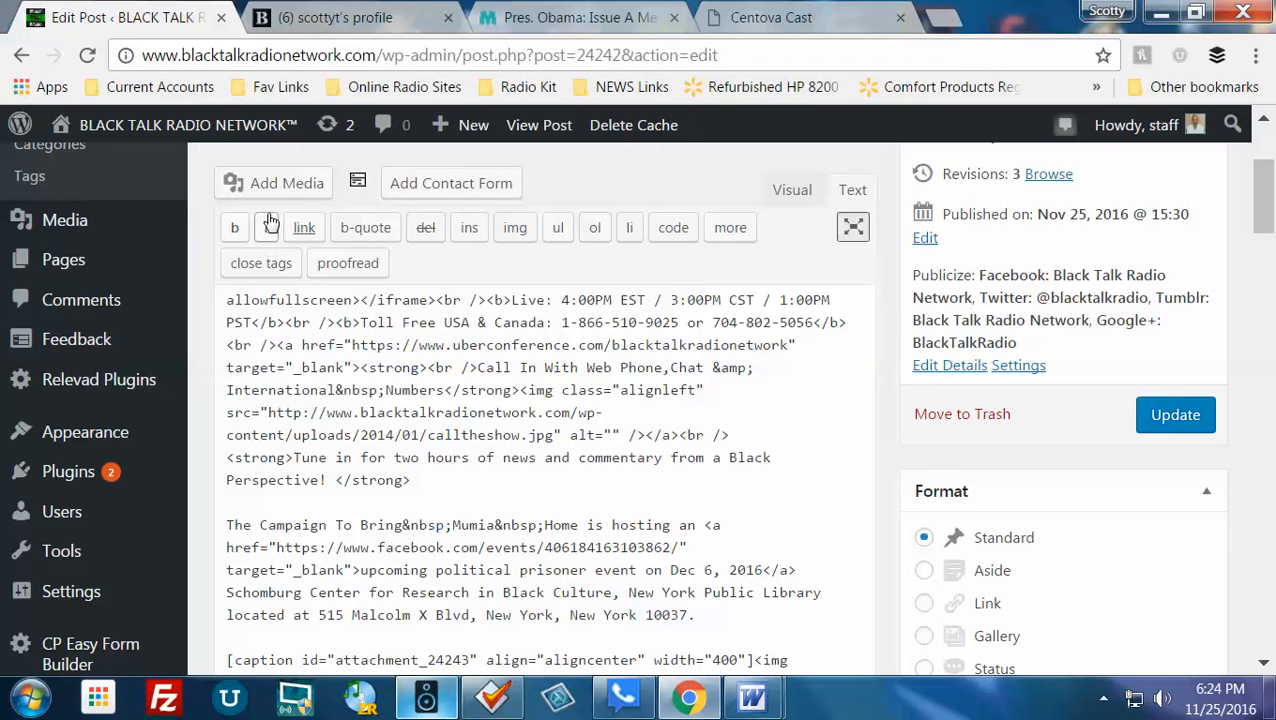
{"action": "left_click", "coordinate": [786, 190]}
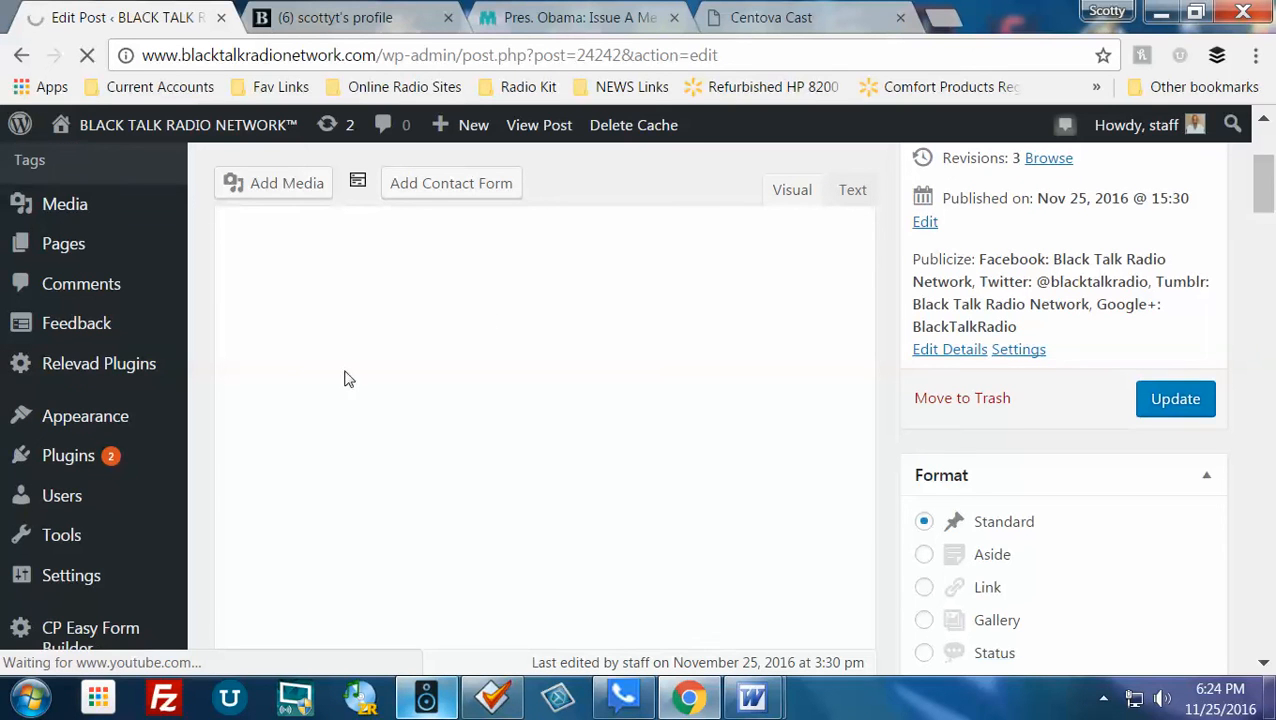
Delete the live airtimes, the toll-free numbers, the web phone call-in link and the CALL THE SHOW image from the post content
{"action": "scroll", "coordinate": [338, 376], "scroll_direction": "down", "scroll_amount": 5}
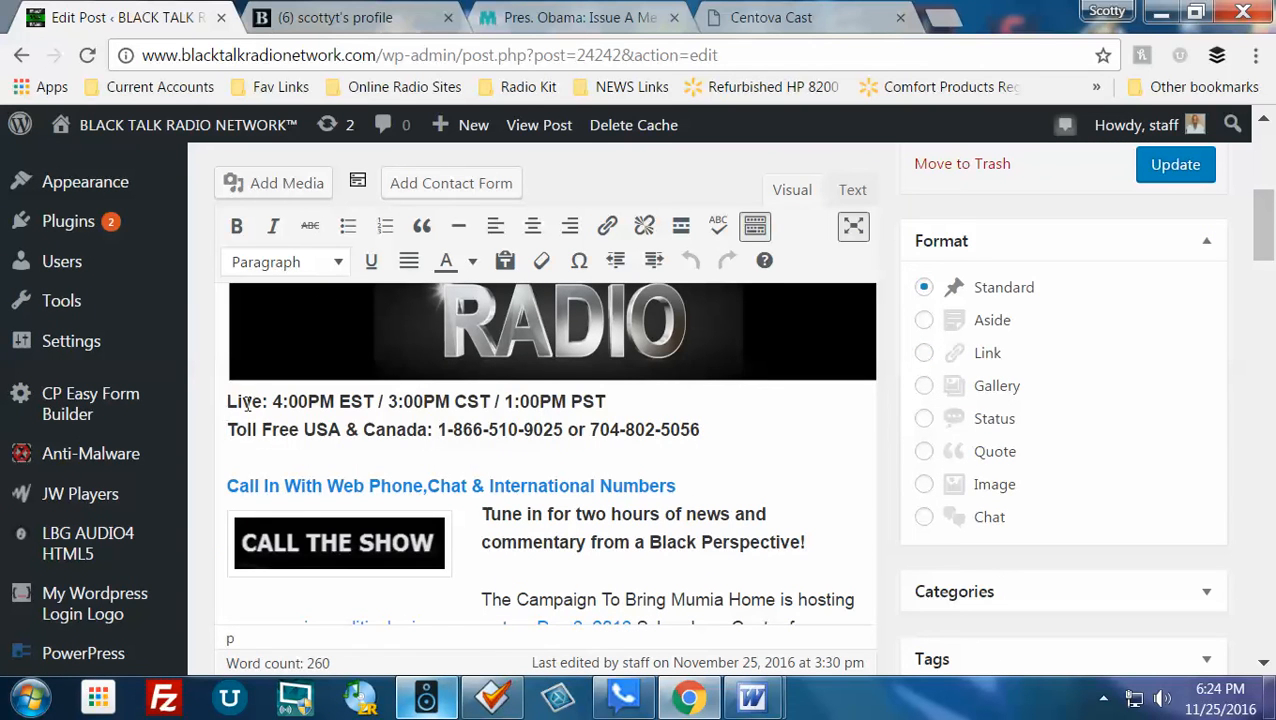
{"action": "left_click_drag", "start_coordinate": [229, 404], "coordinate": [798, 441]}
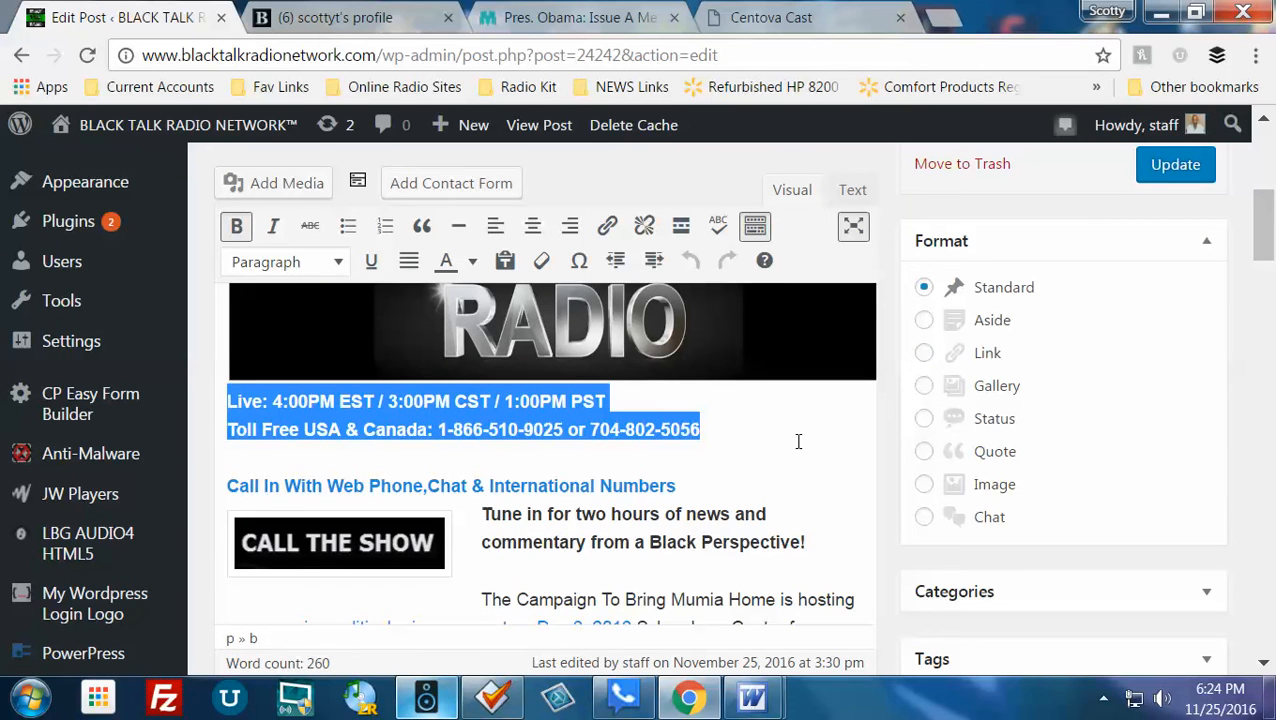
{"action": "key", "text": "BackSpace"}
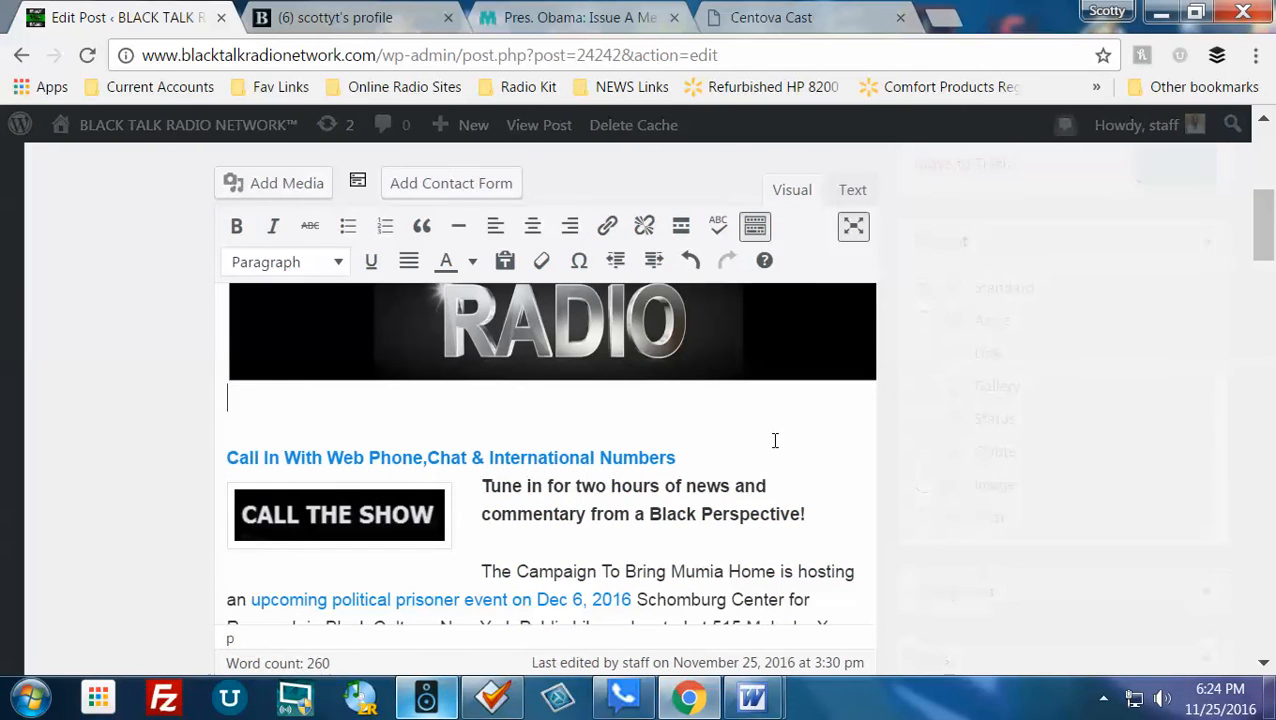
{"action": "left_click", "coordinate": [407, 505]}
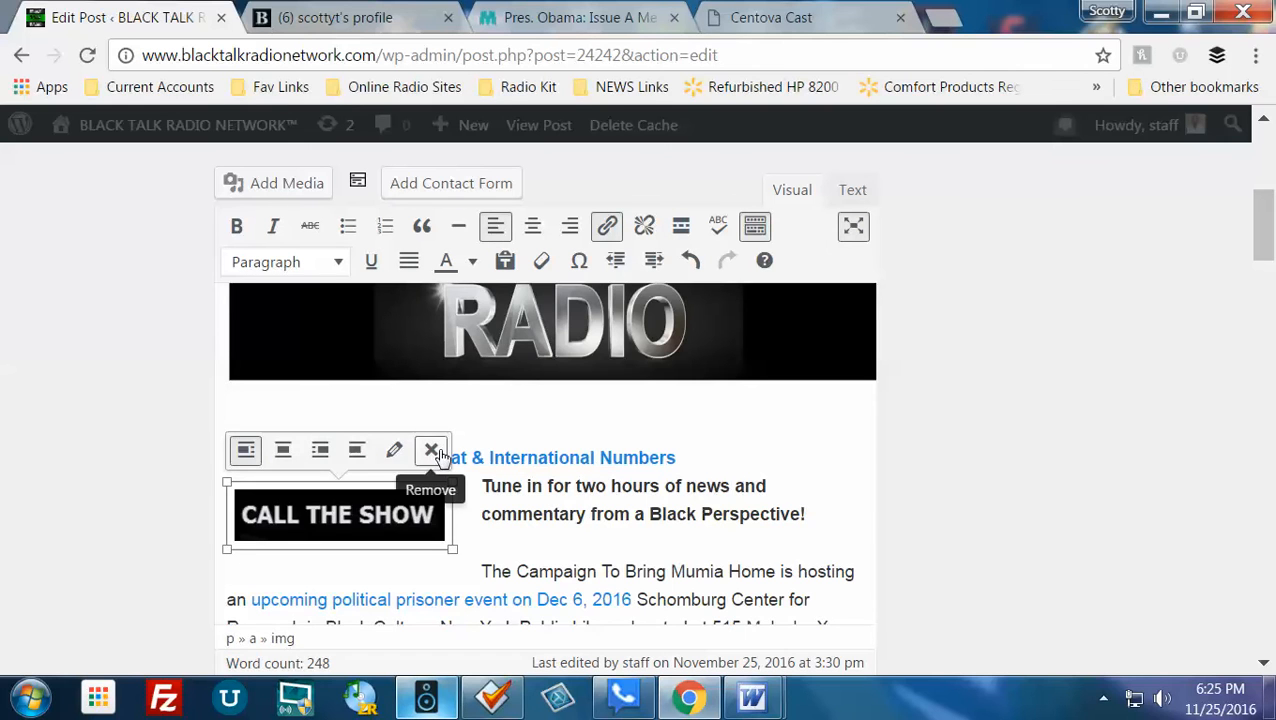
{"action": "left_click", "coordinate": [430, 452]}
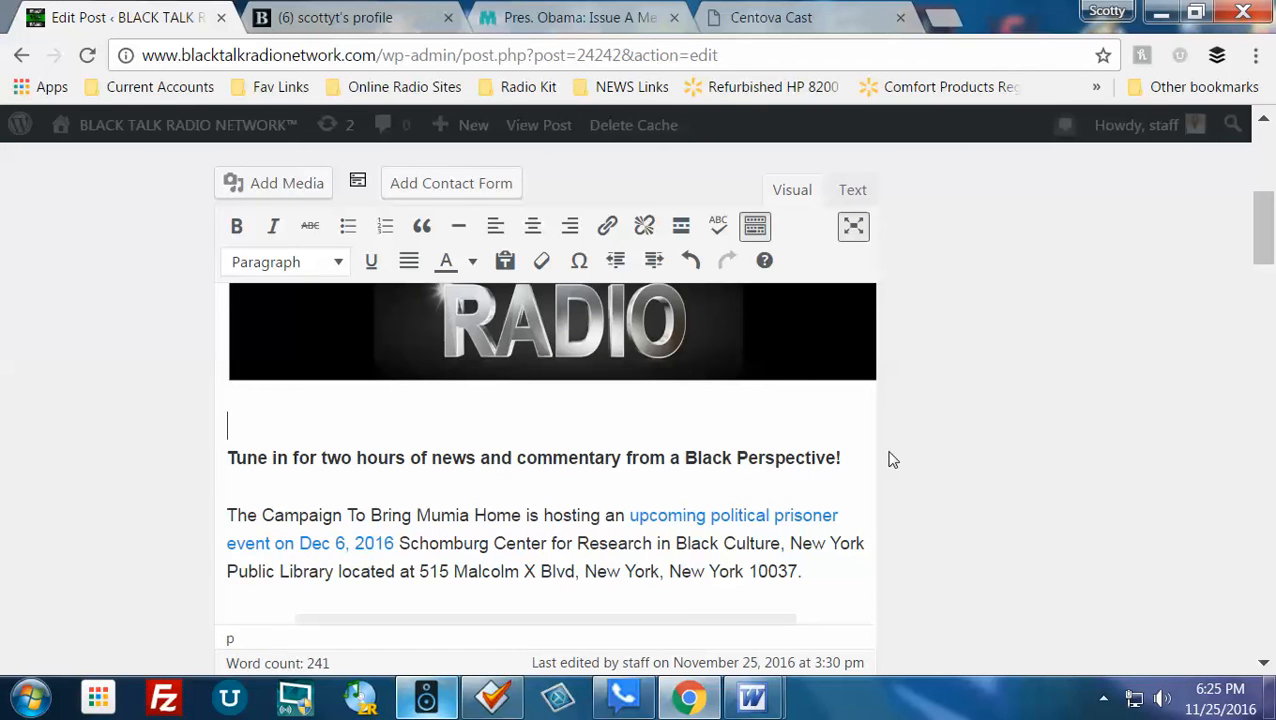
Remove the extra blank line above the "Tune in for two hours of news" sentence
{"action": "left_click_drag", "start_coordinate": [843, 458], "coordinate": [128, 447]}
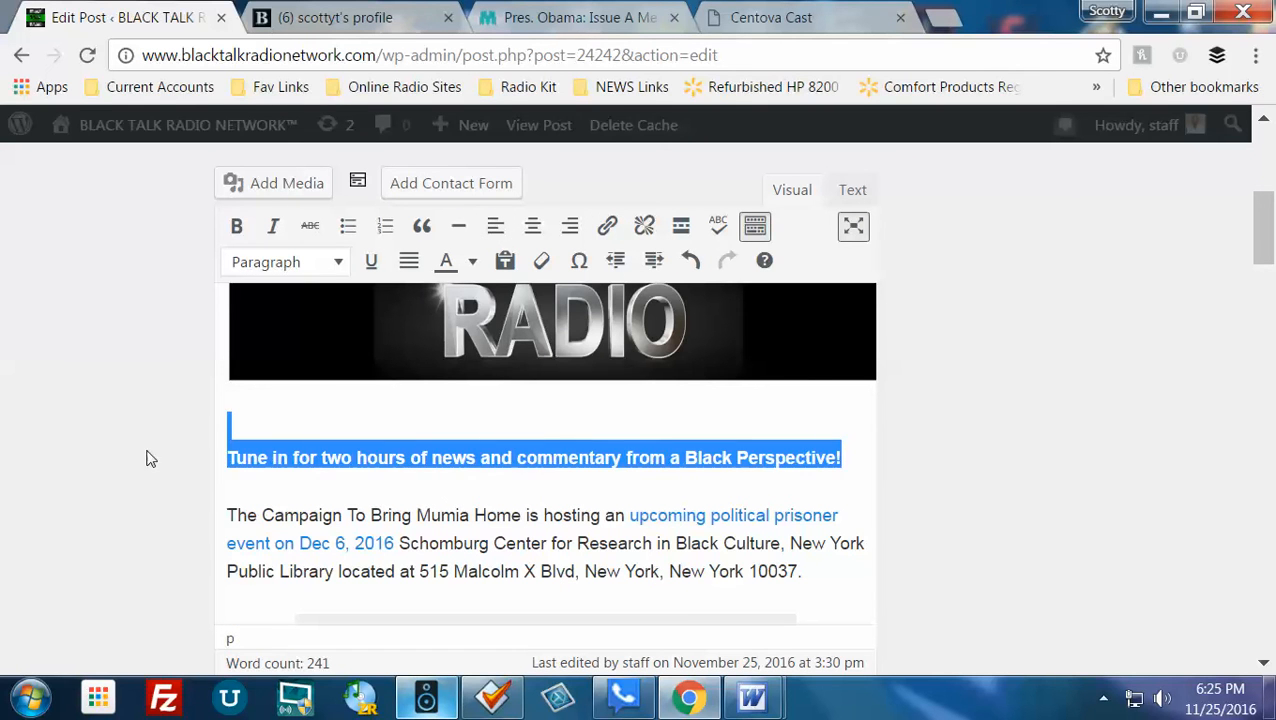
{"action": "left_click", "coordinate": [309, 404]}
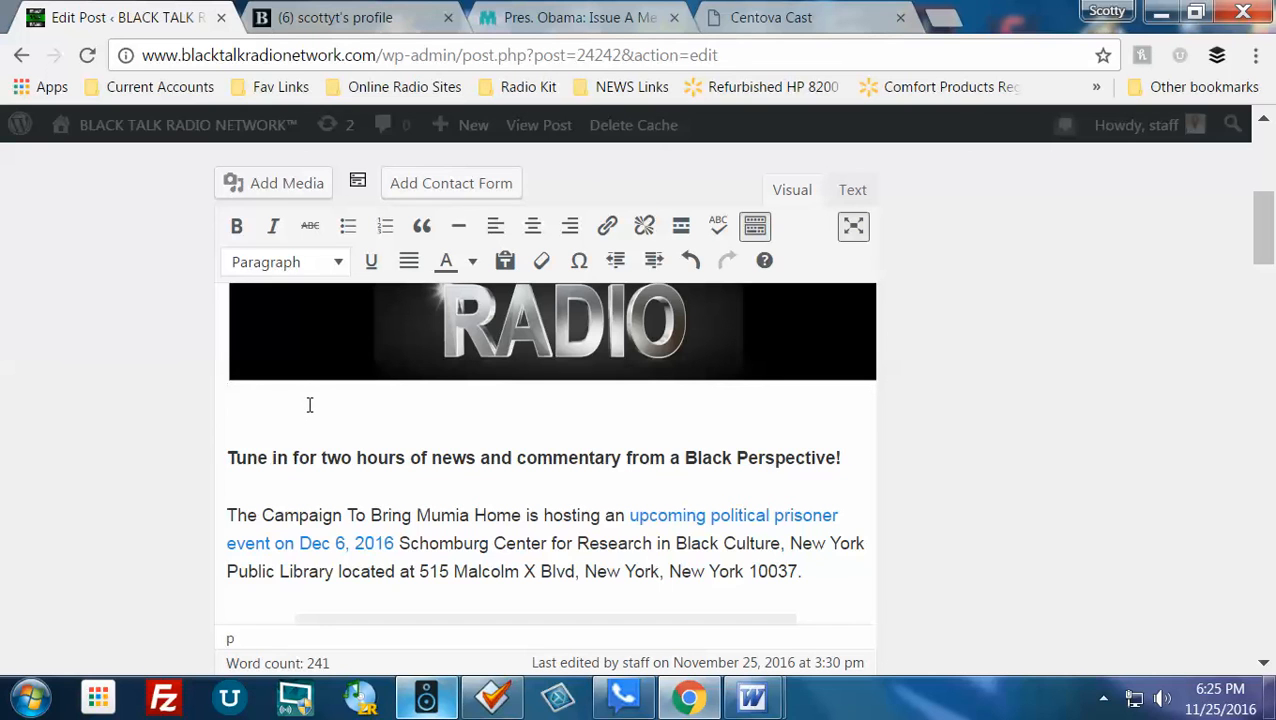
{"action": "key", "text": "Delete"}
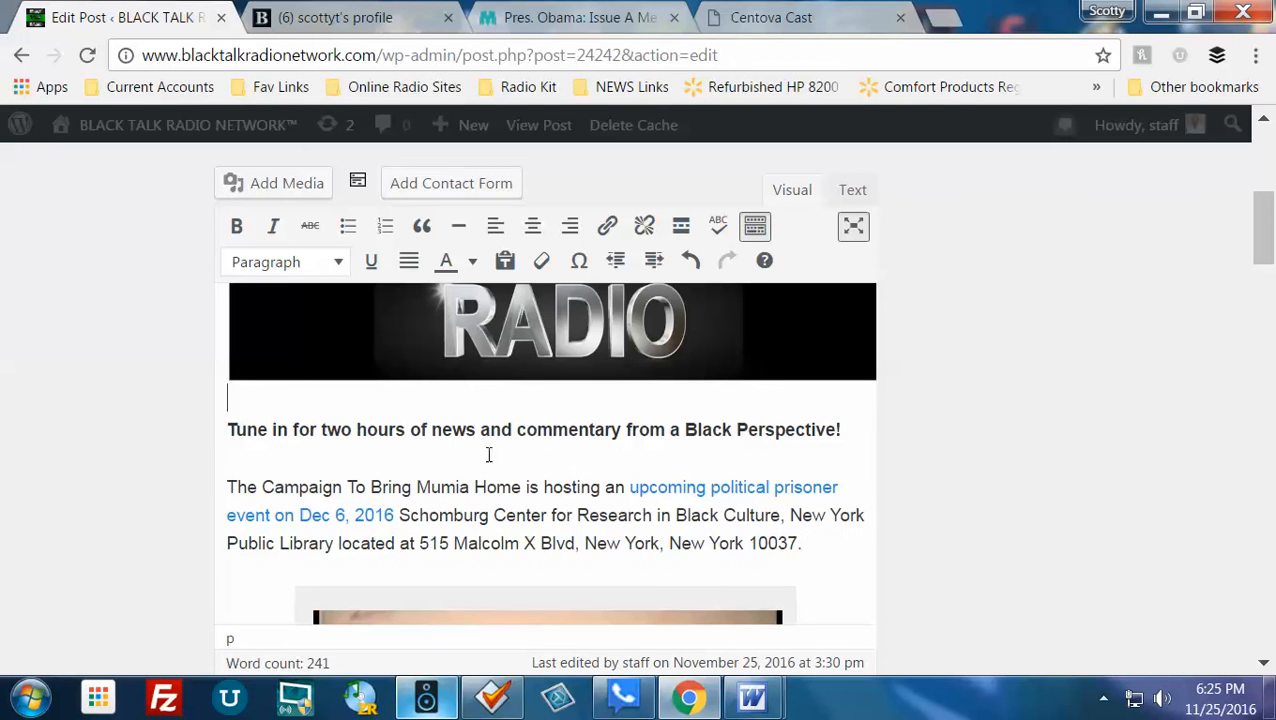
Open the post's Insert Media dialog and bring up the file chooser for uploading a file
{"action": "scroll", "coordinate": [490, 455], "scroll_direction": "up", "scroll_amount": 5}
{"action": "left_click", "coordinate": [276, 366]}
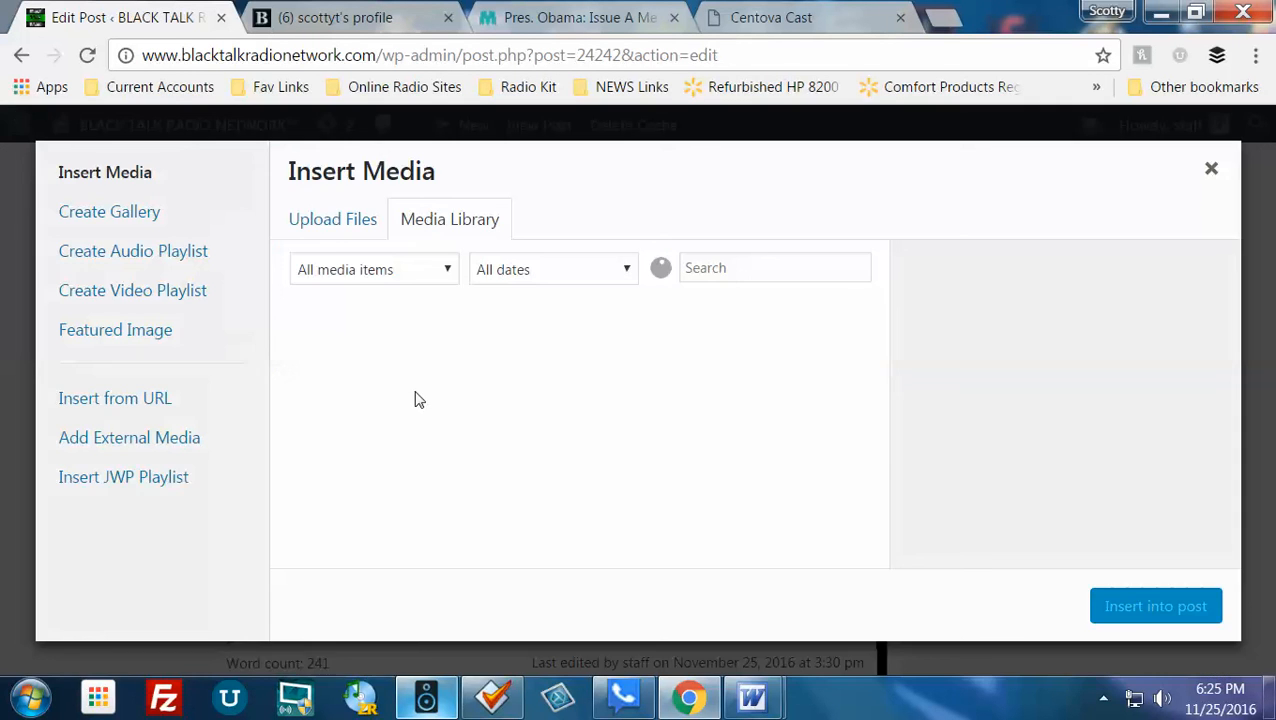
{"action": "left_click", "coordinate": [331, 228]}
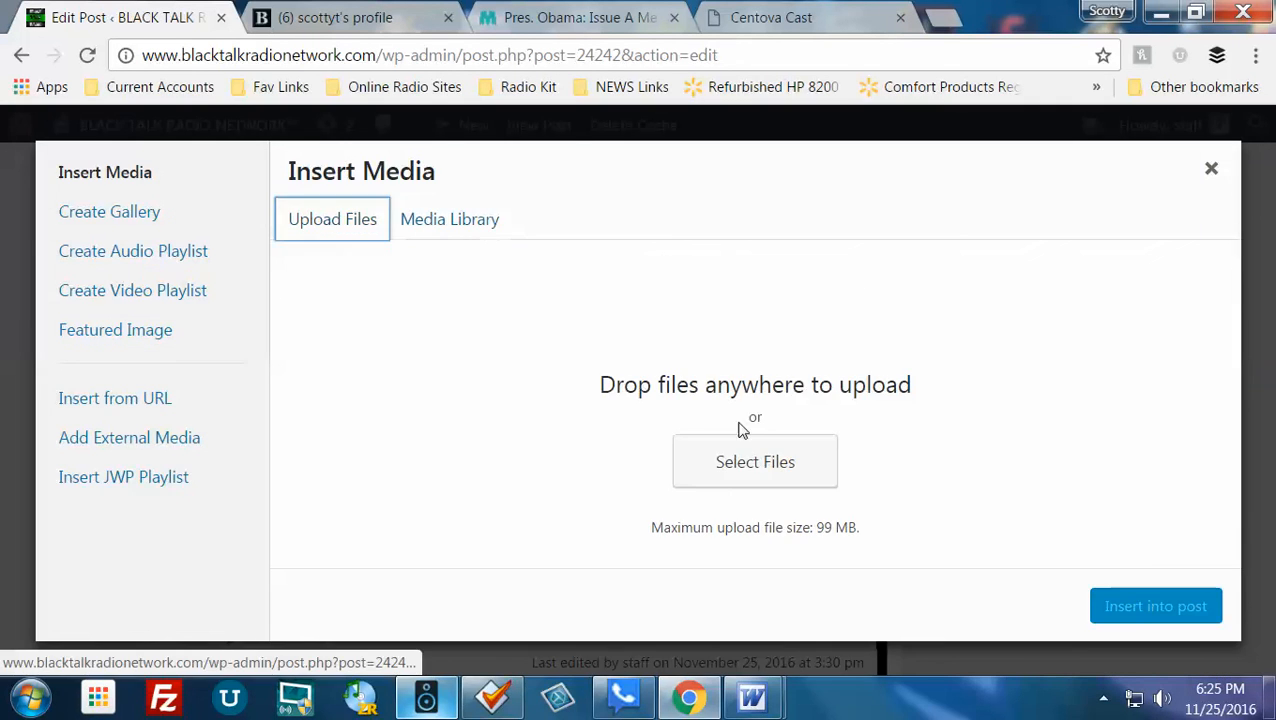
{"action": "left_click", "coordinate": [789, 473]}
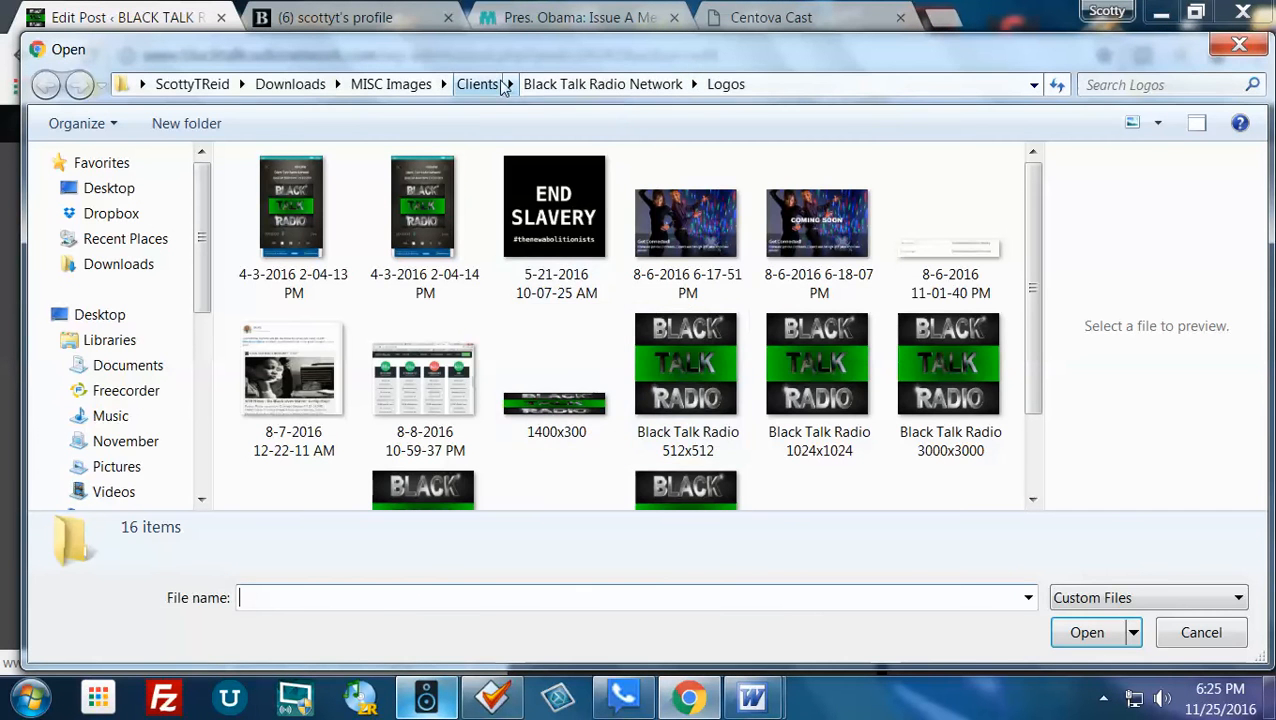
Upload BlackTalkRadioNews11-25-2016 from the 2016 folder inside Programs under Black Talk Radio News
{"action": "left_click", "coordinate": [510, 85]}
{"action": "scroll", "coordinate": [600, 330], "scroll_direction": "down", "scroll_amount": 4}
{"action": "left_click", "coordinate": [592, 227]}
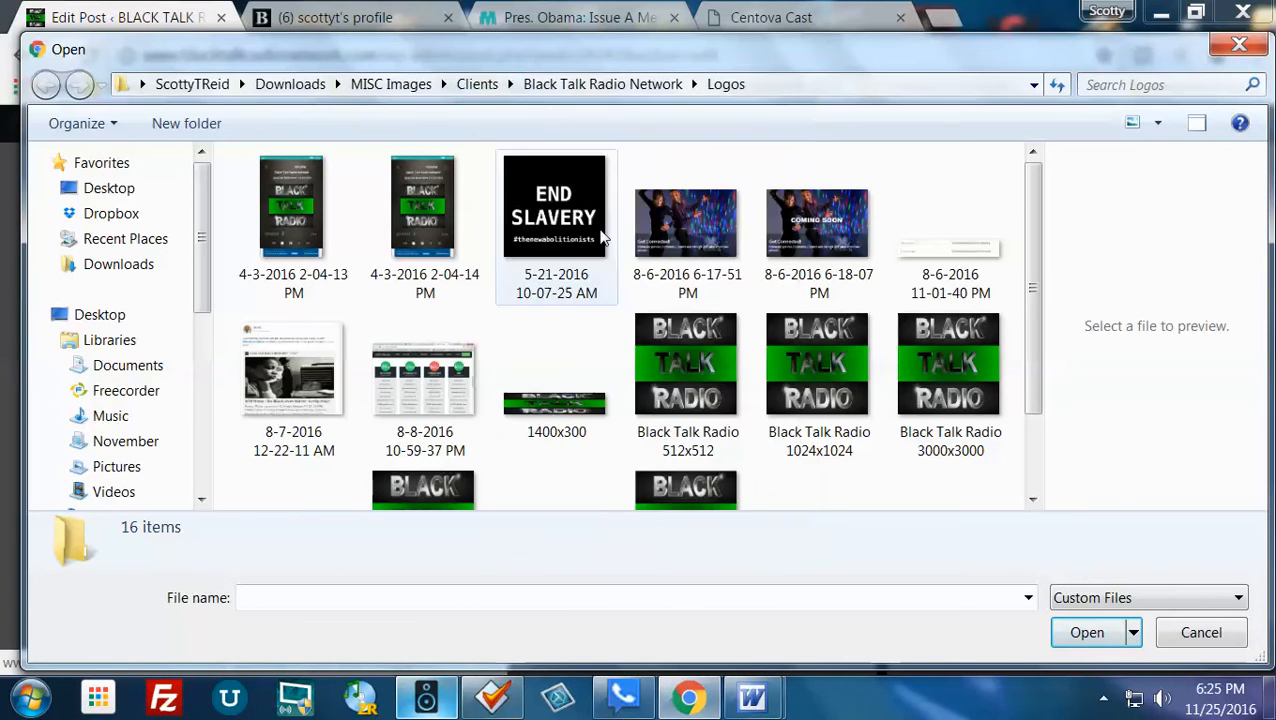
{"action": "left_click", "coordinate": [677, 85]}
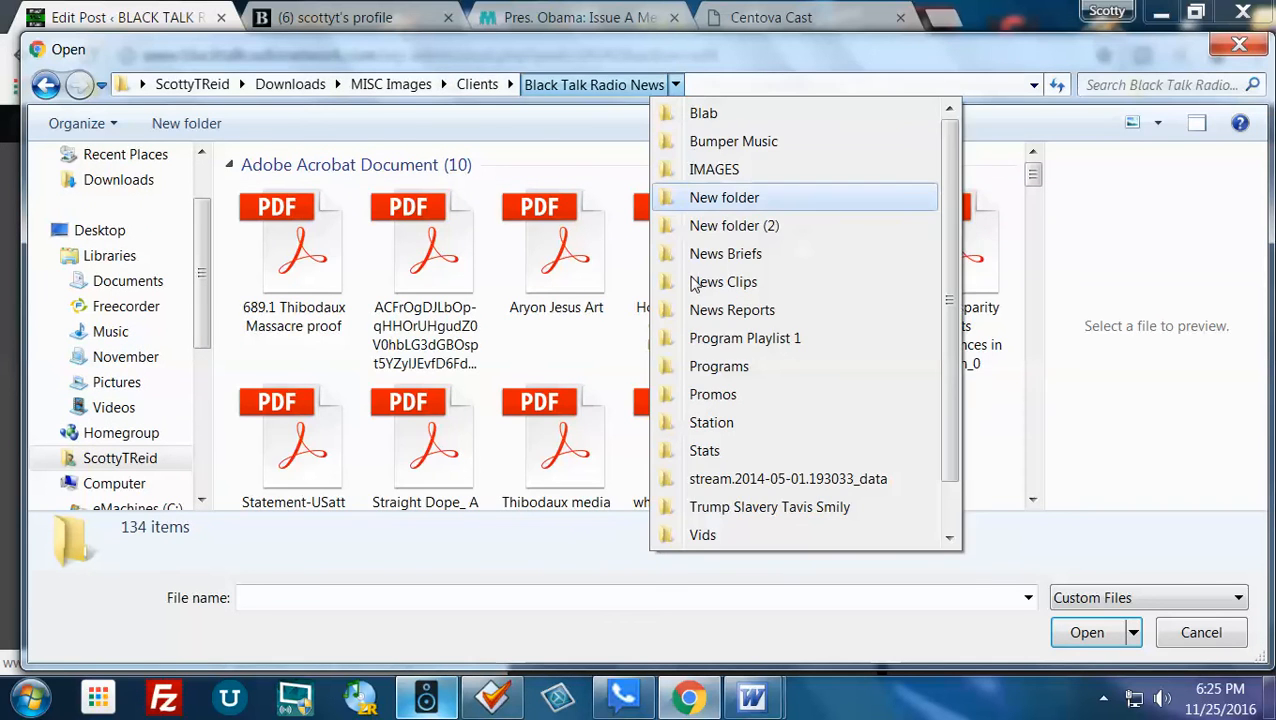
{"action": "left_click", "coordinate": [725, 375]}
{"action": "left_click", "coordinate": [291, 217]}
{"action": "double_click", "coordinate": [291, 217]}
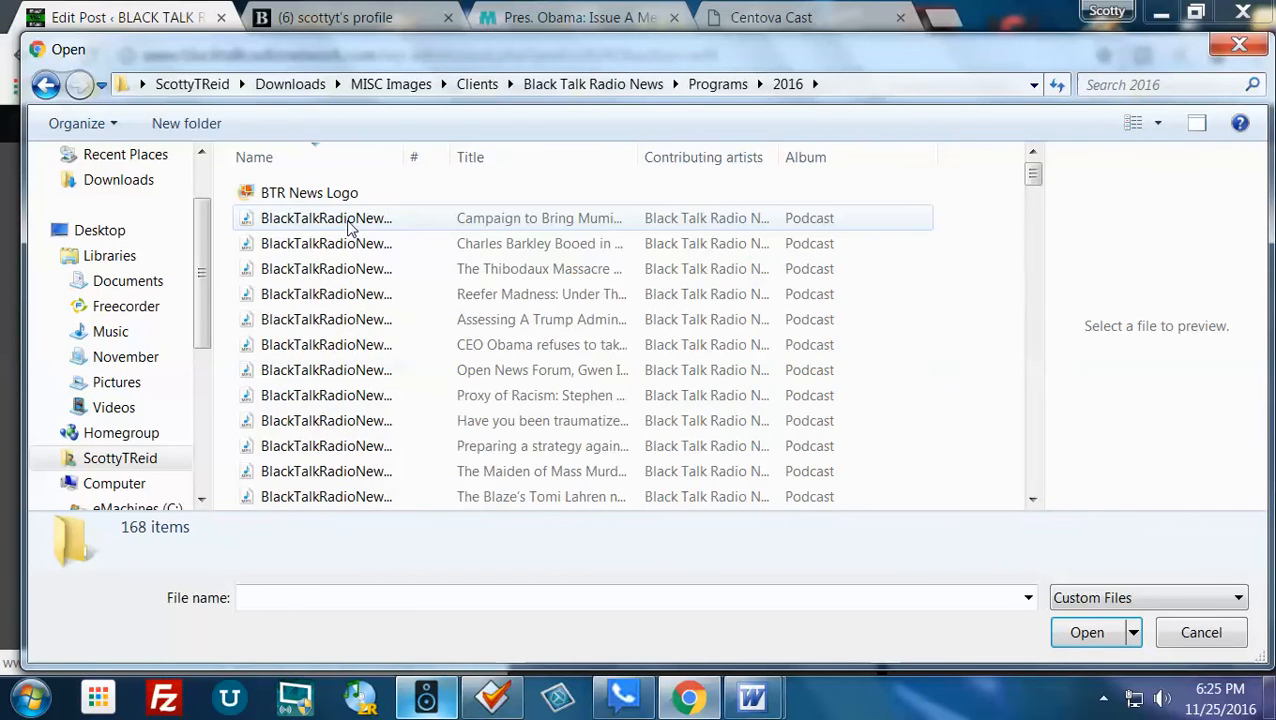
{"action": "left_click", "coordinate": [411, 222]}
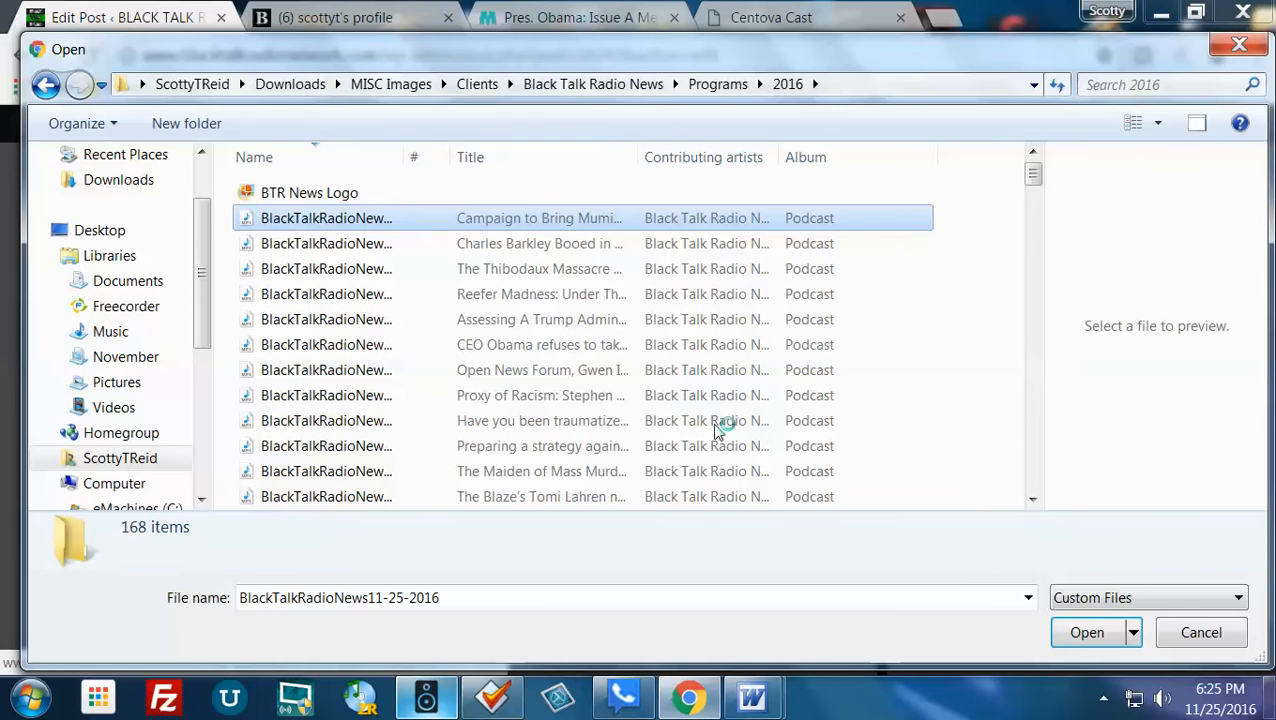
{"action": "left_click", "coordinate": [1087, 632]}
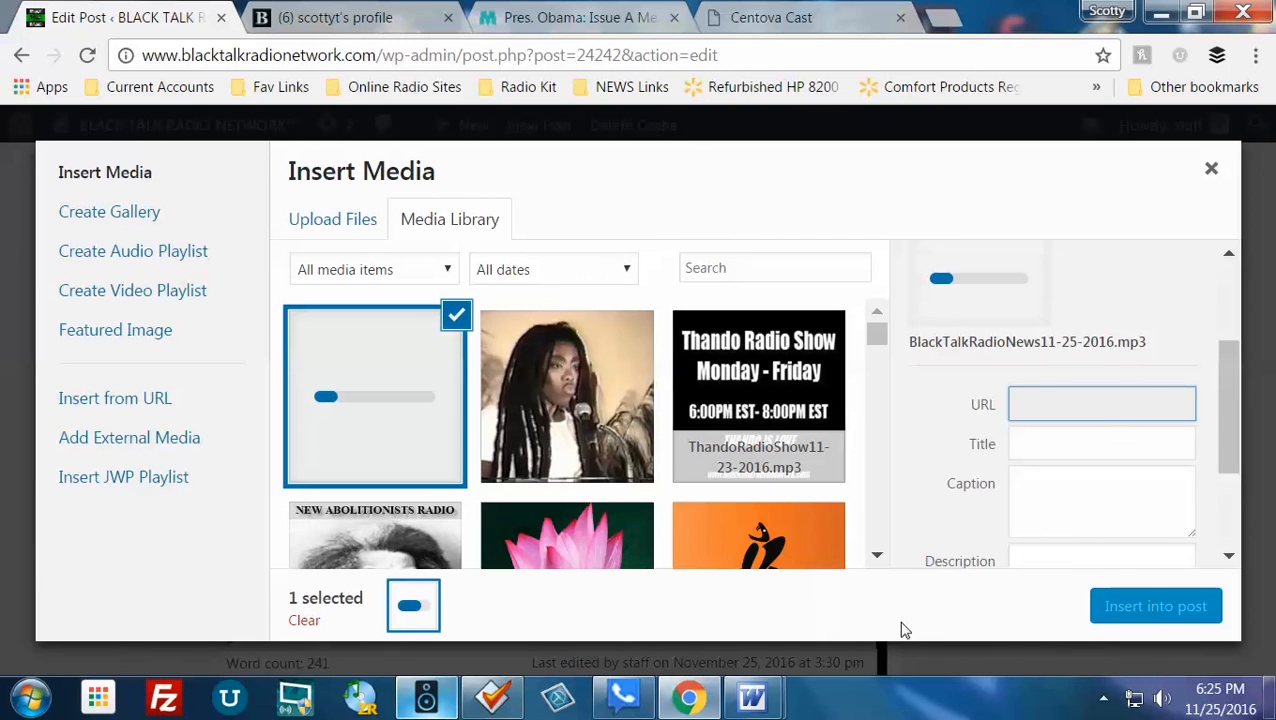
{"action": "left_click", "coordinate": [1103, 700]}
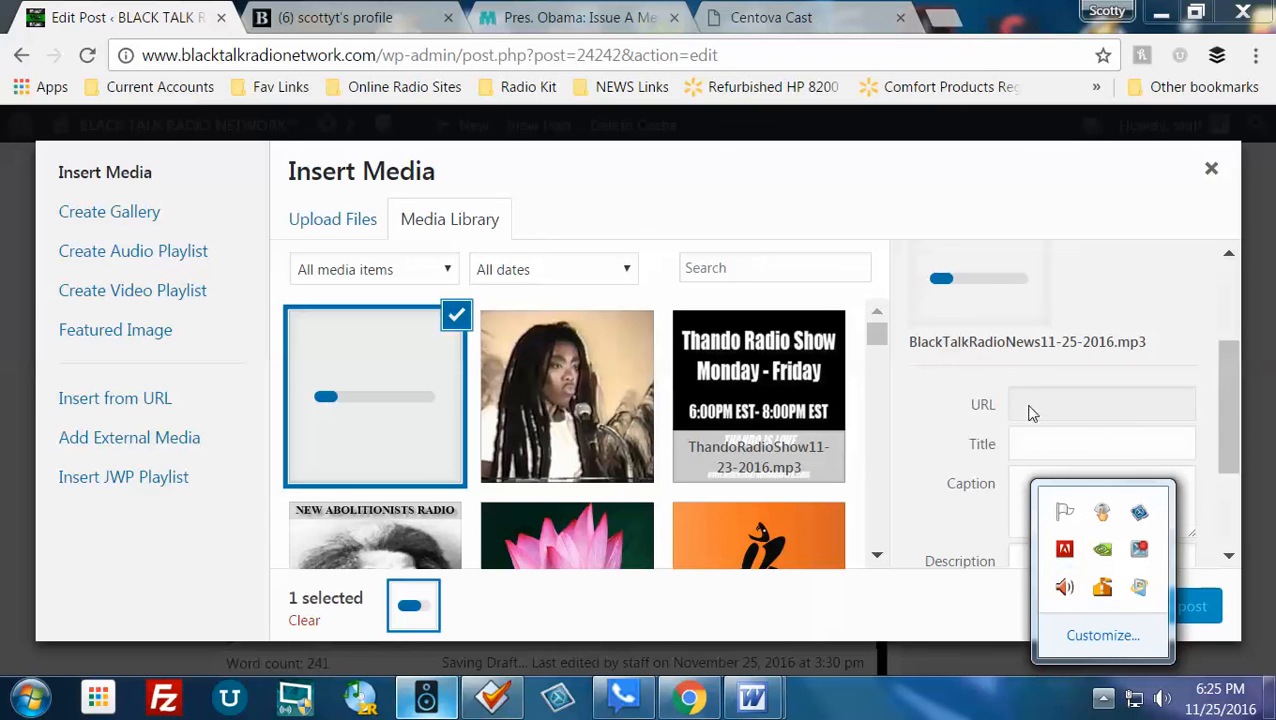
{"action": "left_click", "coordinate": [948, 636]}
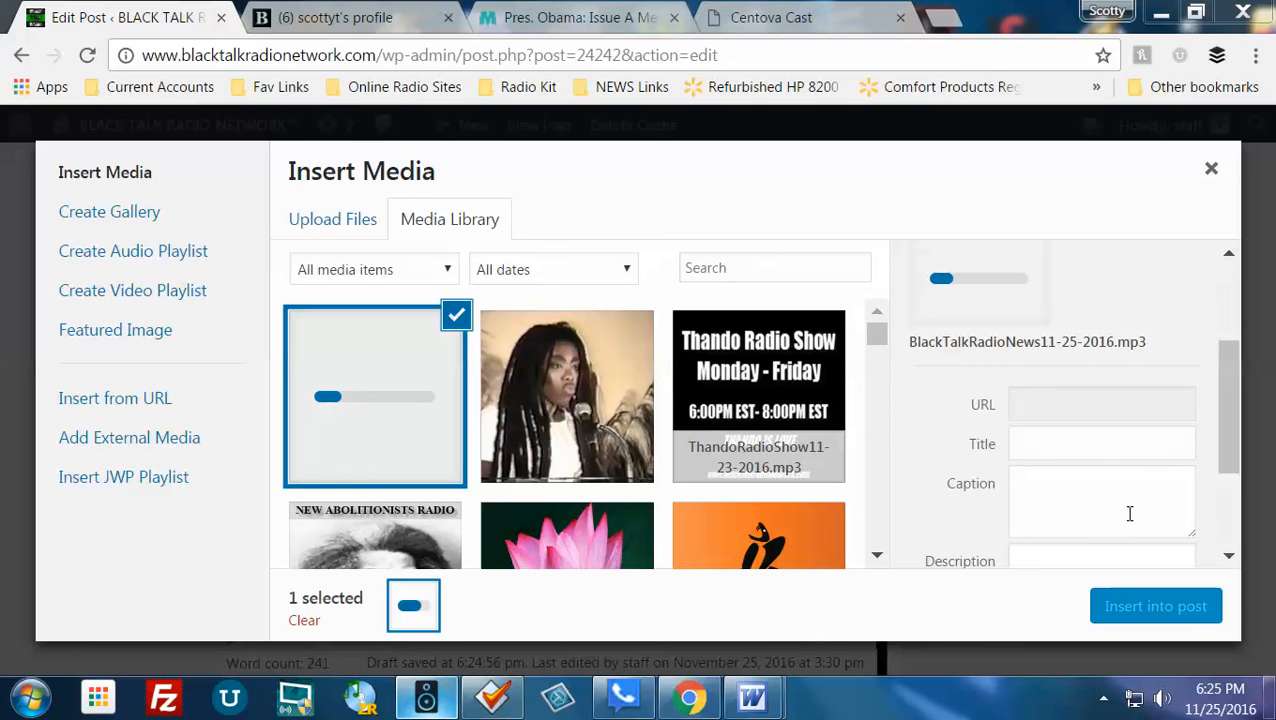
{"action": "scroll", "coordinate": [1225, 445], "scroll_direction": "down", "scroll_amount": 1}
{"action": "left_click_drag", "start_coordinate": [1232, 458], "coordinate": [1224, 508]}
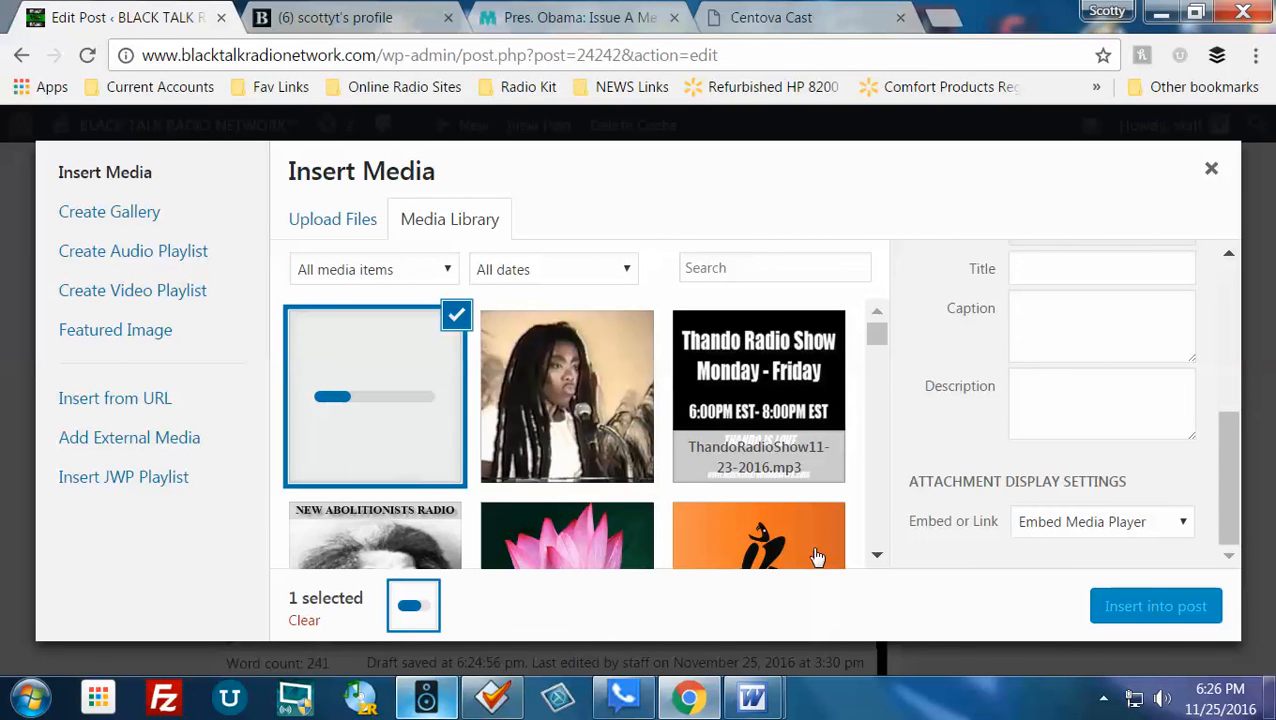
{"action": "left_click", "coordinate": [1100, 700]}
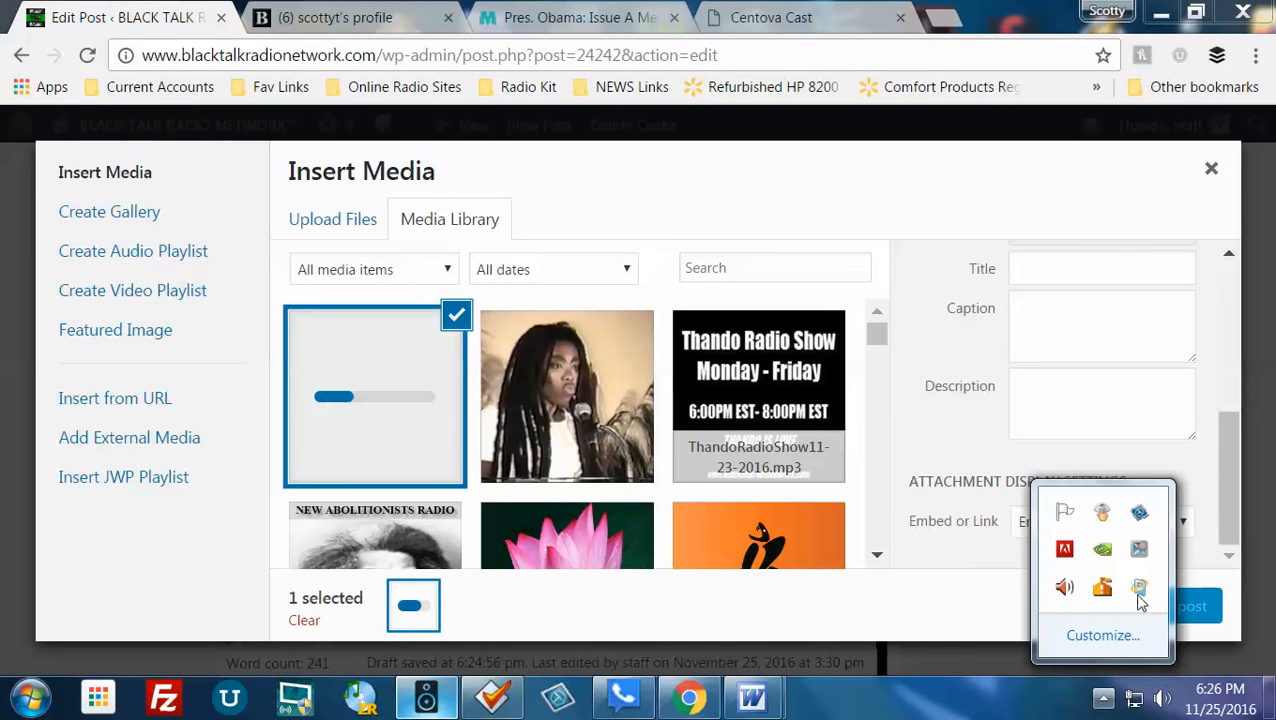
{"action": "left_click", "coordinate": [1138, 550]}
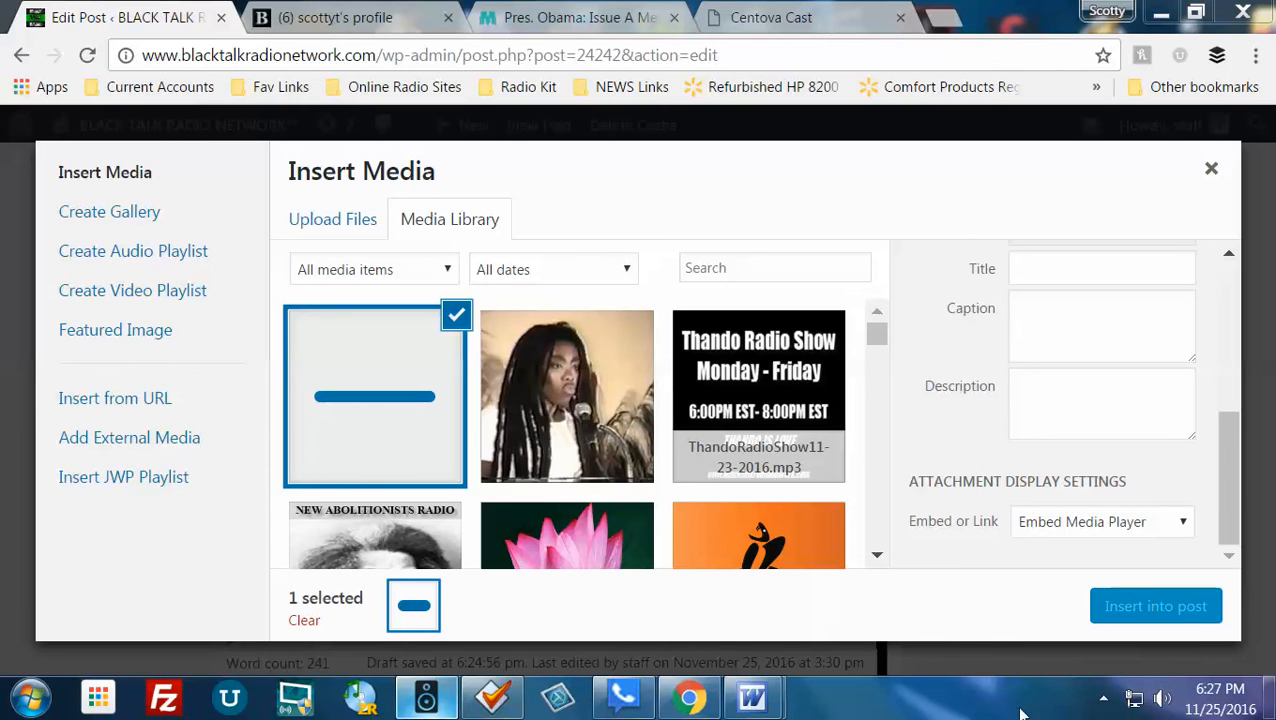
{"action": "left_click", "coordinate": [1103, 698]}
{"action": "left_click", "coordinate": [1103, 698]}
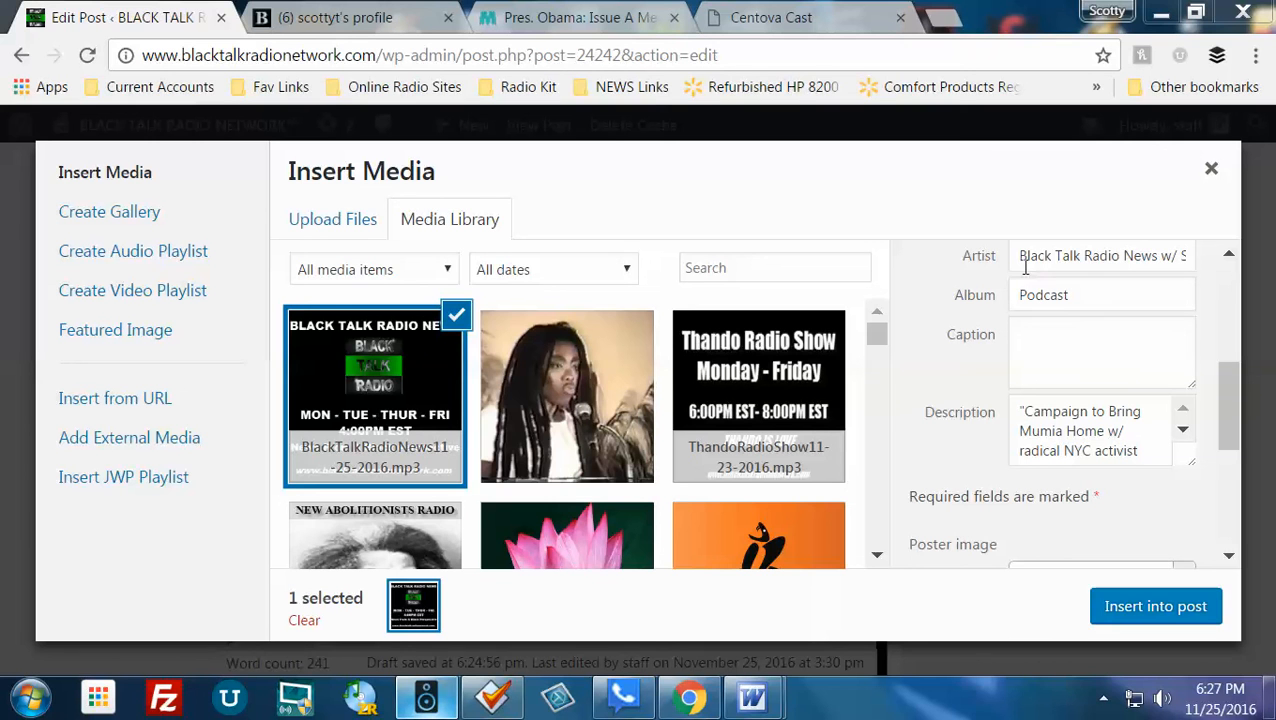
Compare the uploaded episode's URL, title, artist and album details with its tags and cover art in Mp3tag
{"action": "left_click_drag", "start_coordinate": [1236, 408], "coordinate": [1227, 360]}
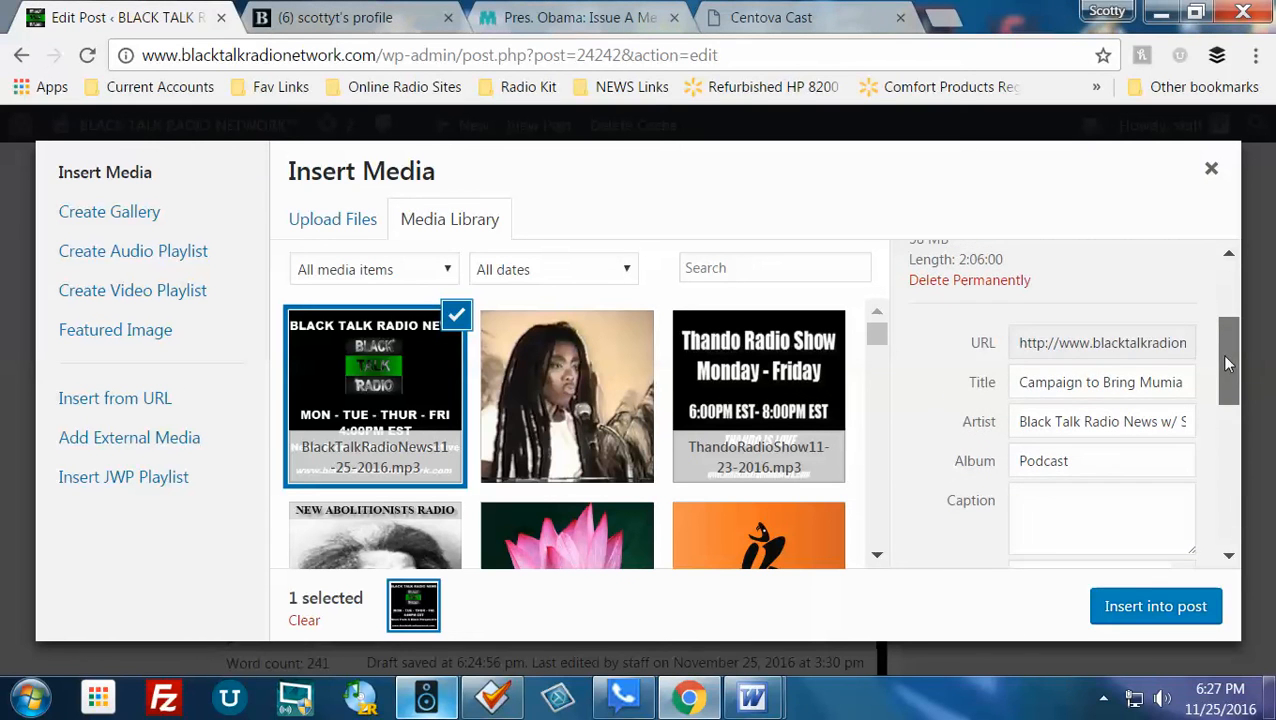
{"action": "left_click", "coordinate": [499, 706]}
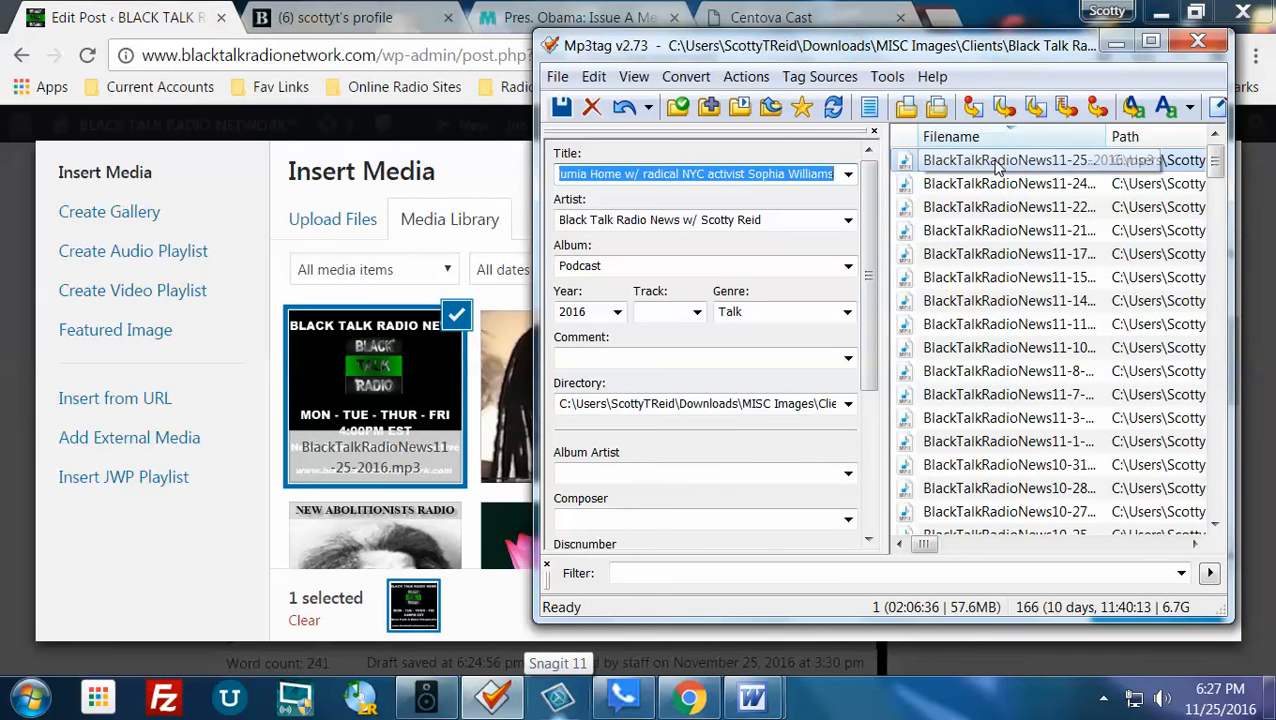
{"action": "left_click", "coordinate": [918, 166]}
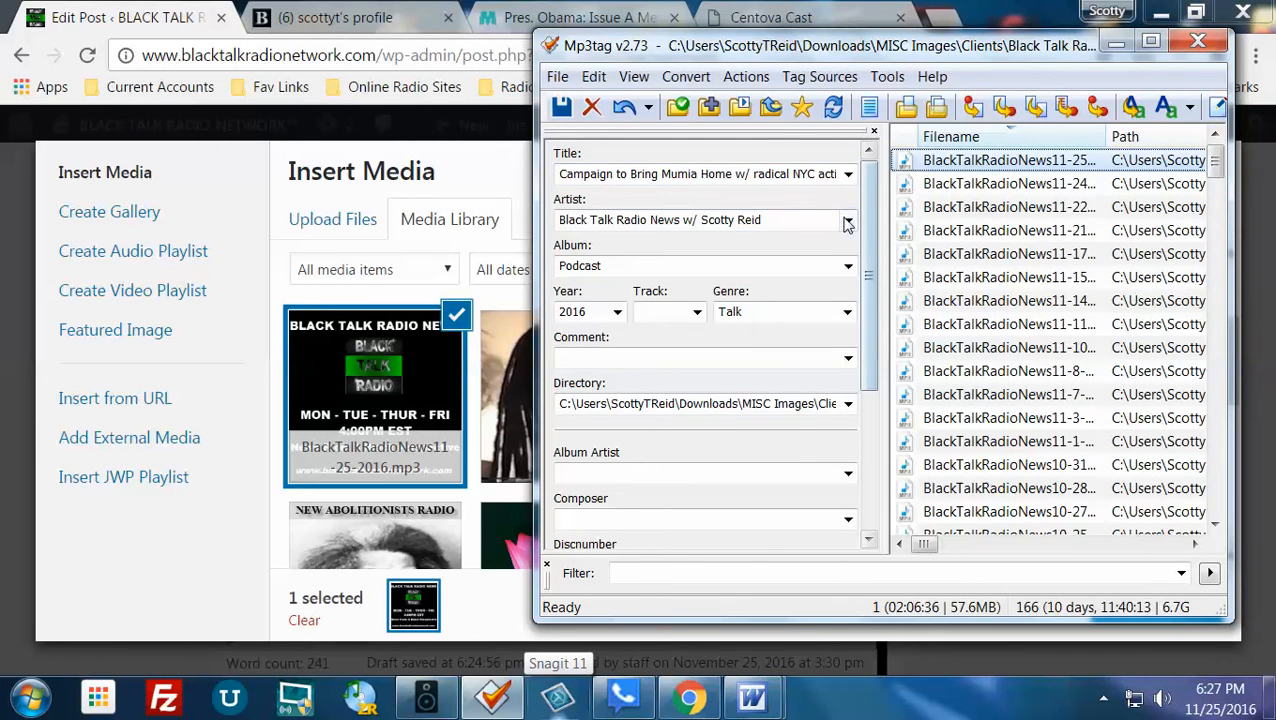
{"action": "scroll", "coordinate": [852, 280], "scroll_direction": "down", "scroll_amount": 4}
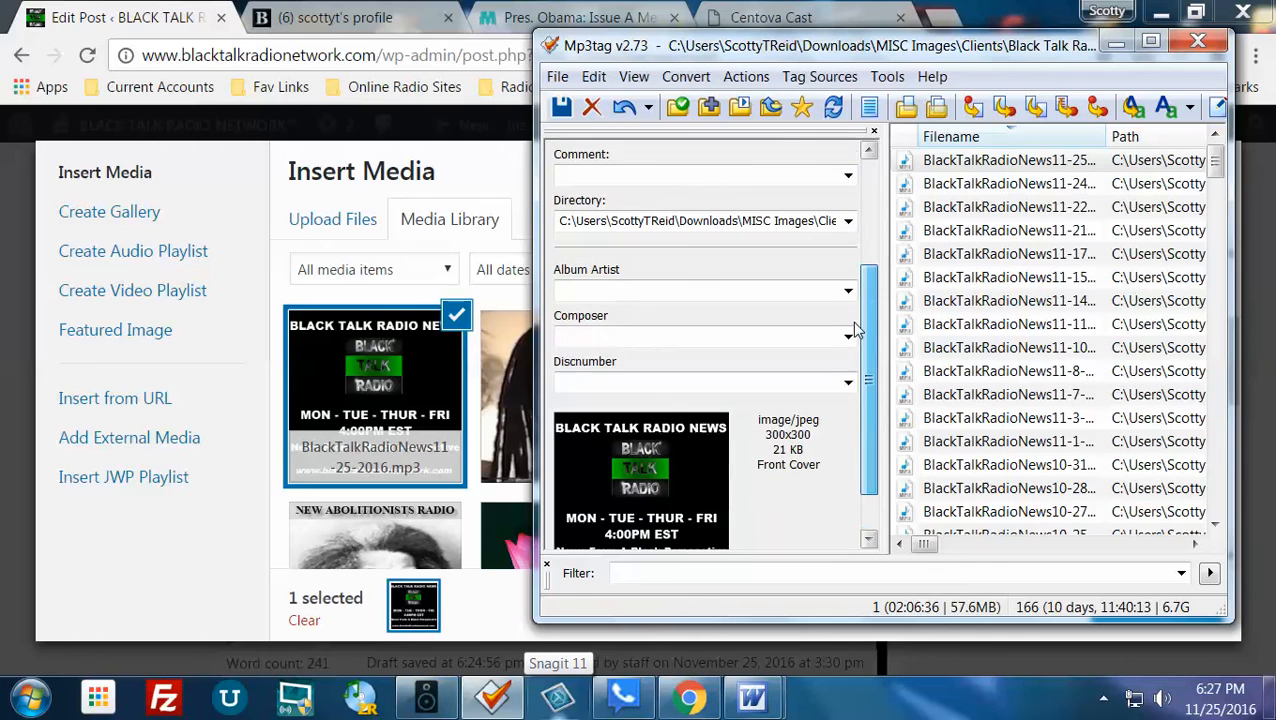
{"action": "left_click", "coordinate": [1116, 41]}
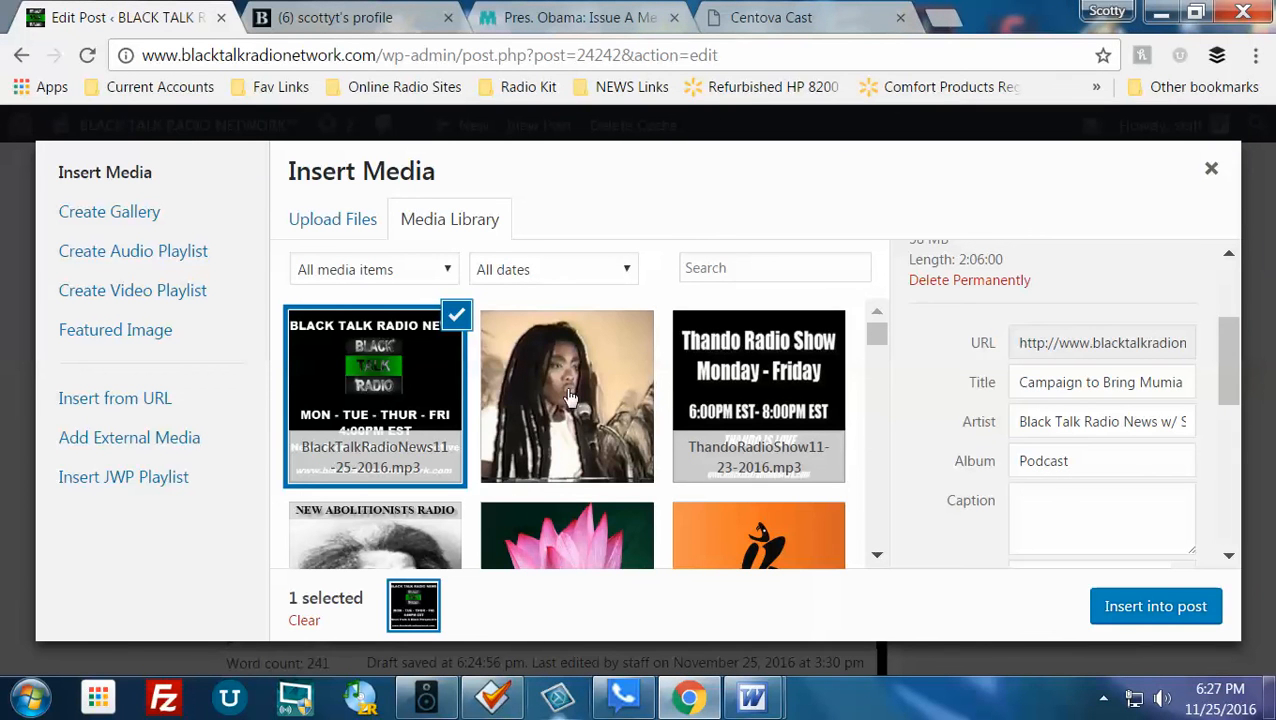
Select the full URL of the uploaded BlackTalkRadioNews11-25-2016.mp3 in its attachment details
{"action": "left_click", "coordinate": [1017, 349]}
{"action": "left_click_drag", "start_coordinate": [1018, 347], "coordinate": [1196, 346]}
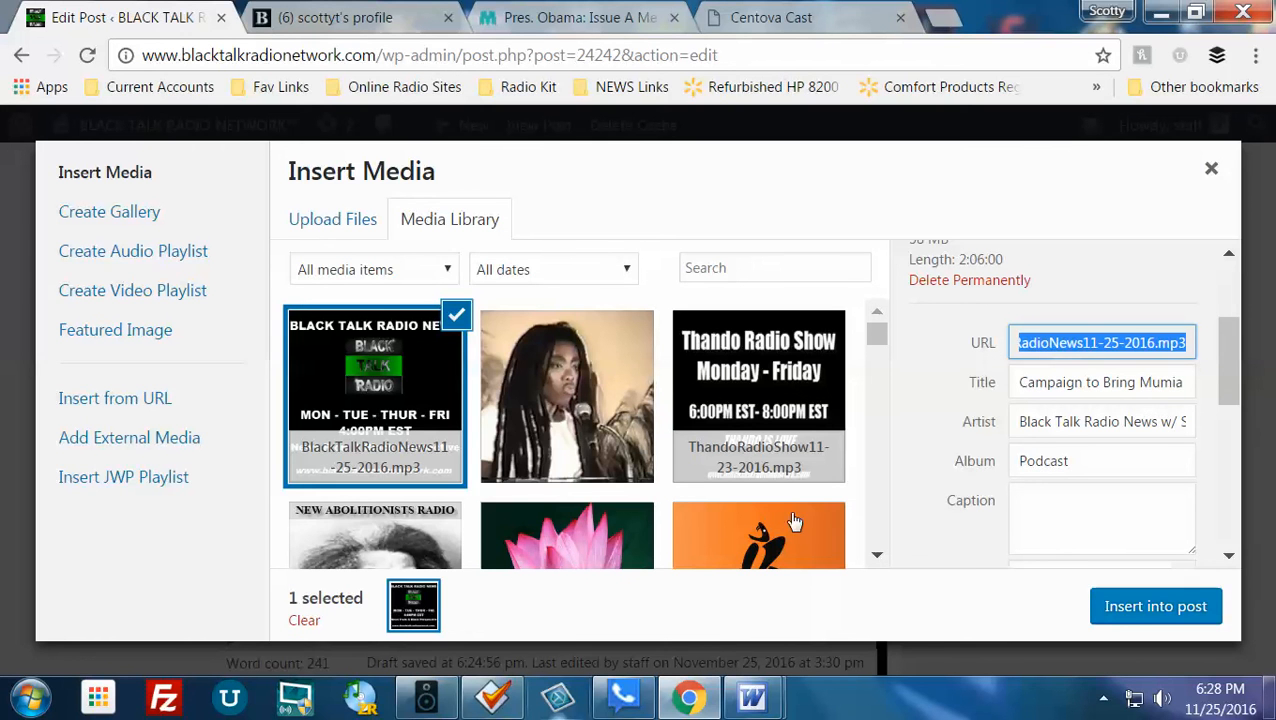
Glance at the butt and Mp3tag windows and examine the uploaded file's poster image and JW Player embed options
{"action": "left_click", "coordinate": [425, 698]}
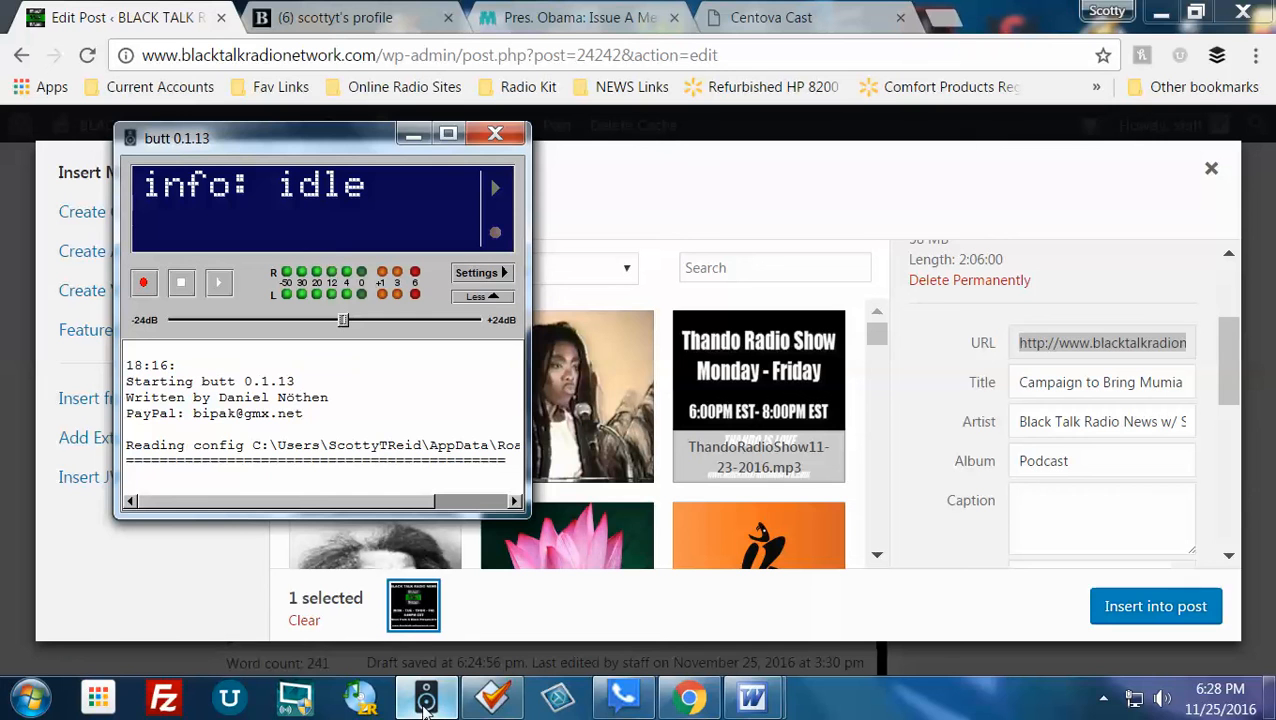
{"action": "left_click", "coordinate": [425, 700]}
{"action": "left_click", "coordinate": [494, 698]}
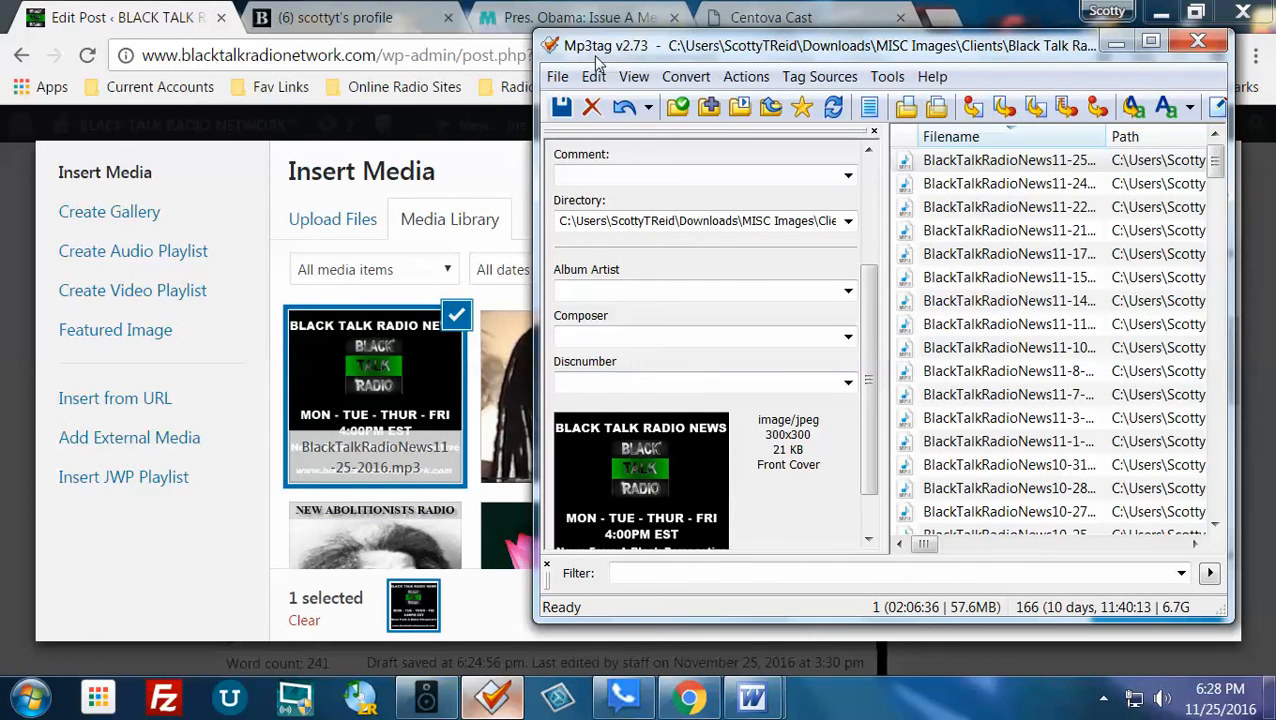
{"action": "left_click", "coordinate": [1117, 44]}
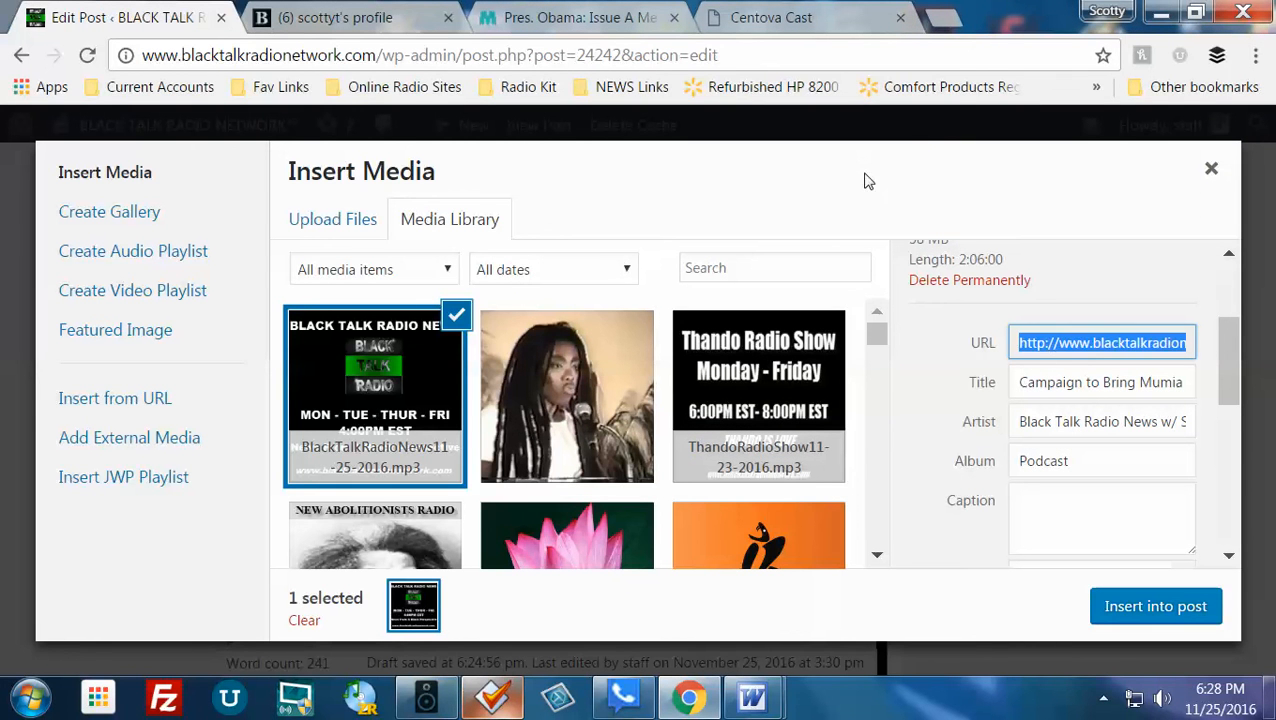
{"action": "left_click_drag", "start_coordinate": [1229, 355], "coordinate": [1217, 466]}
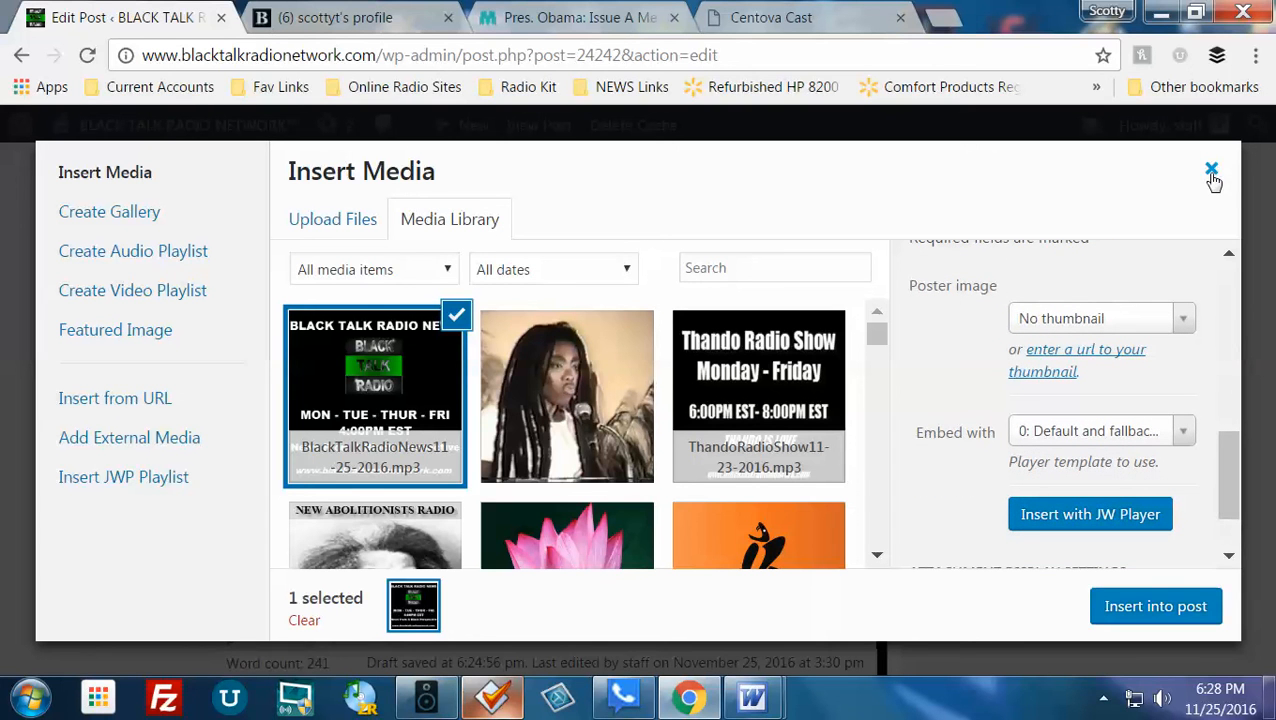
{"action": "left_click", "coordinate": [1103, 698]}
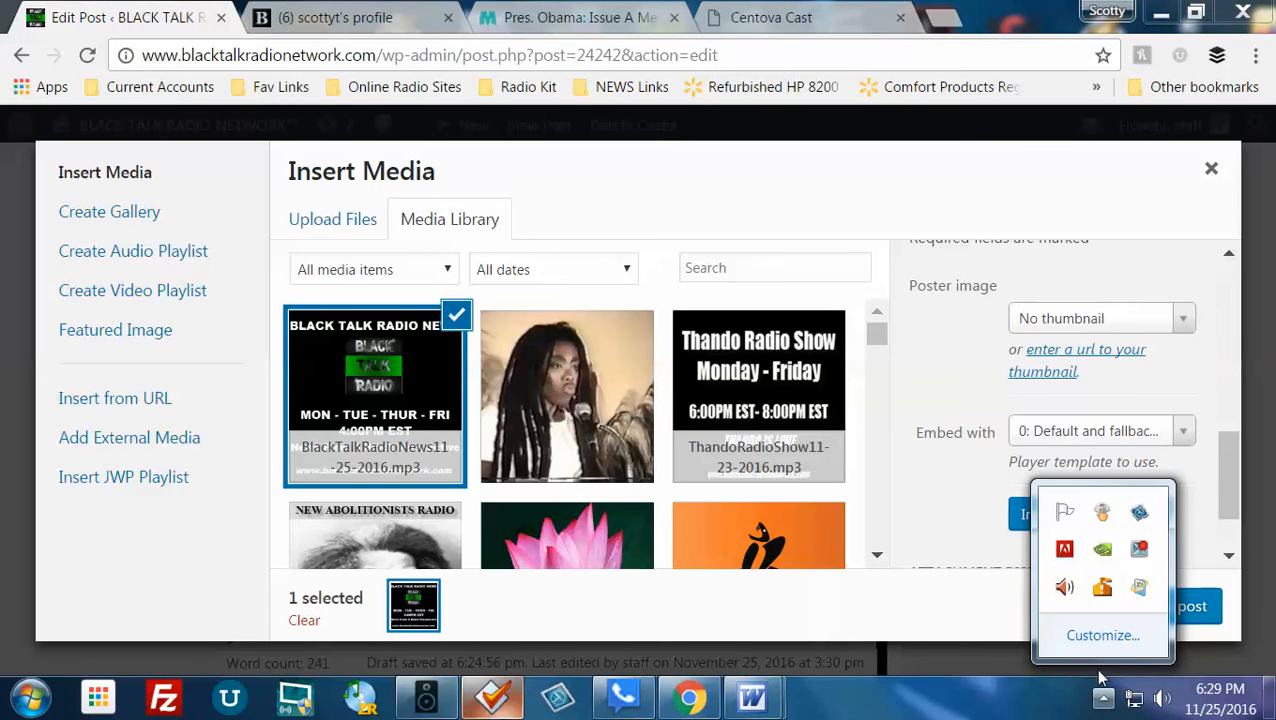